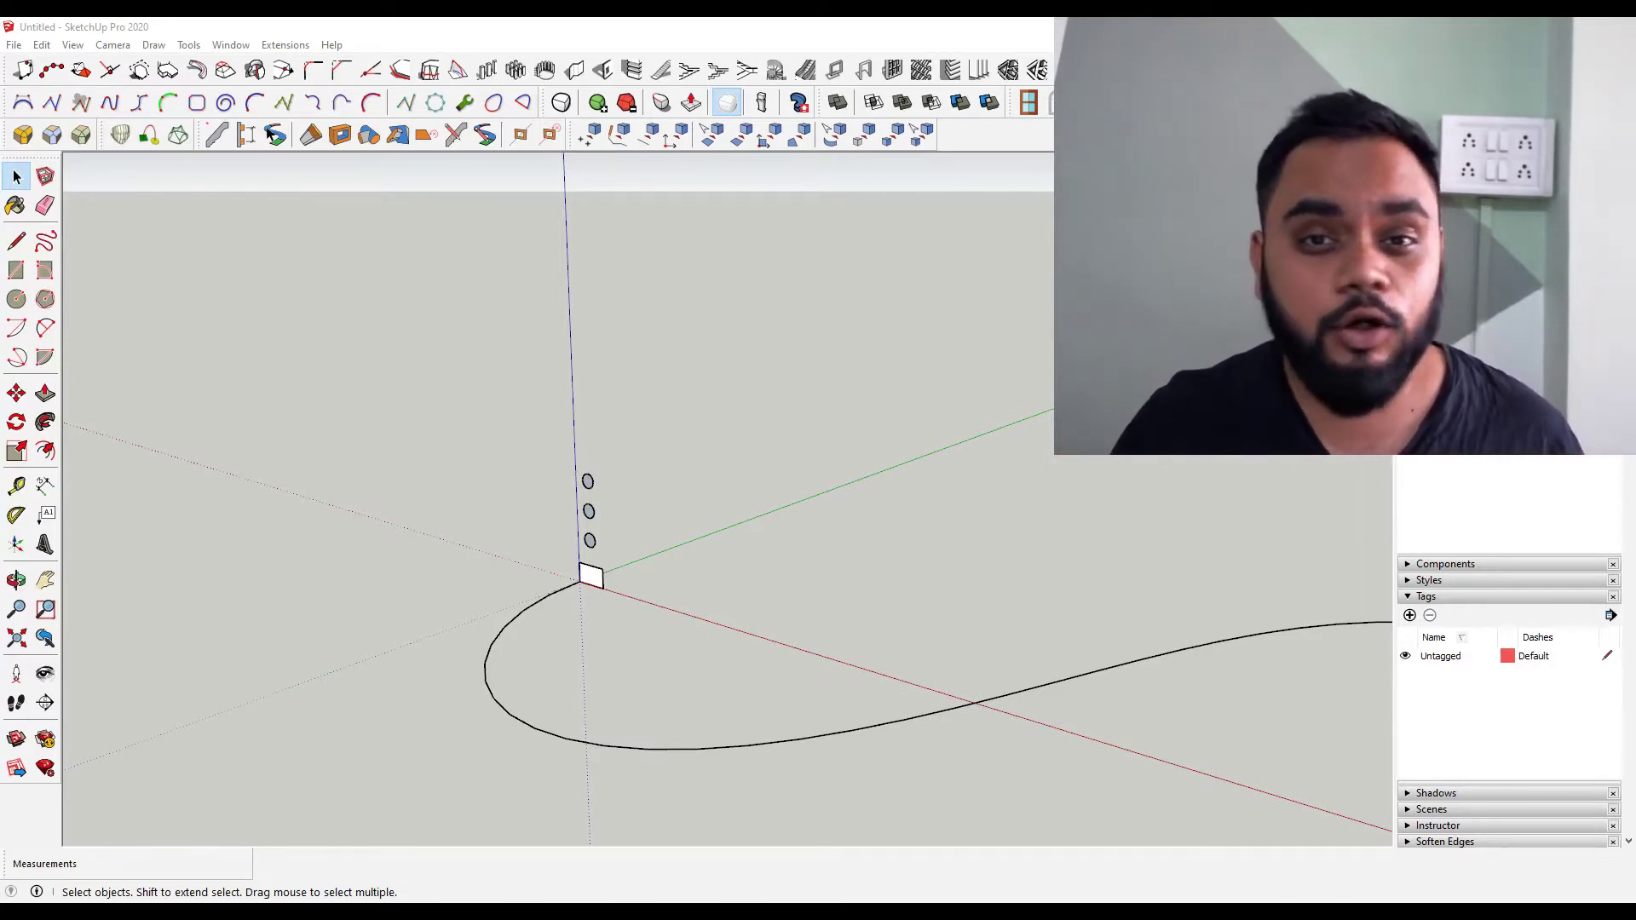
# Sweep the small square along the curved path with Follow Me and inspect the band's end
pyautogui.click(591, 580)
pyautogui.scroll(2, 556, 601)
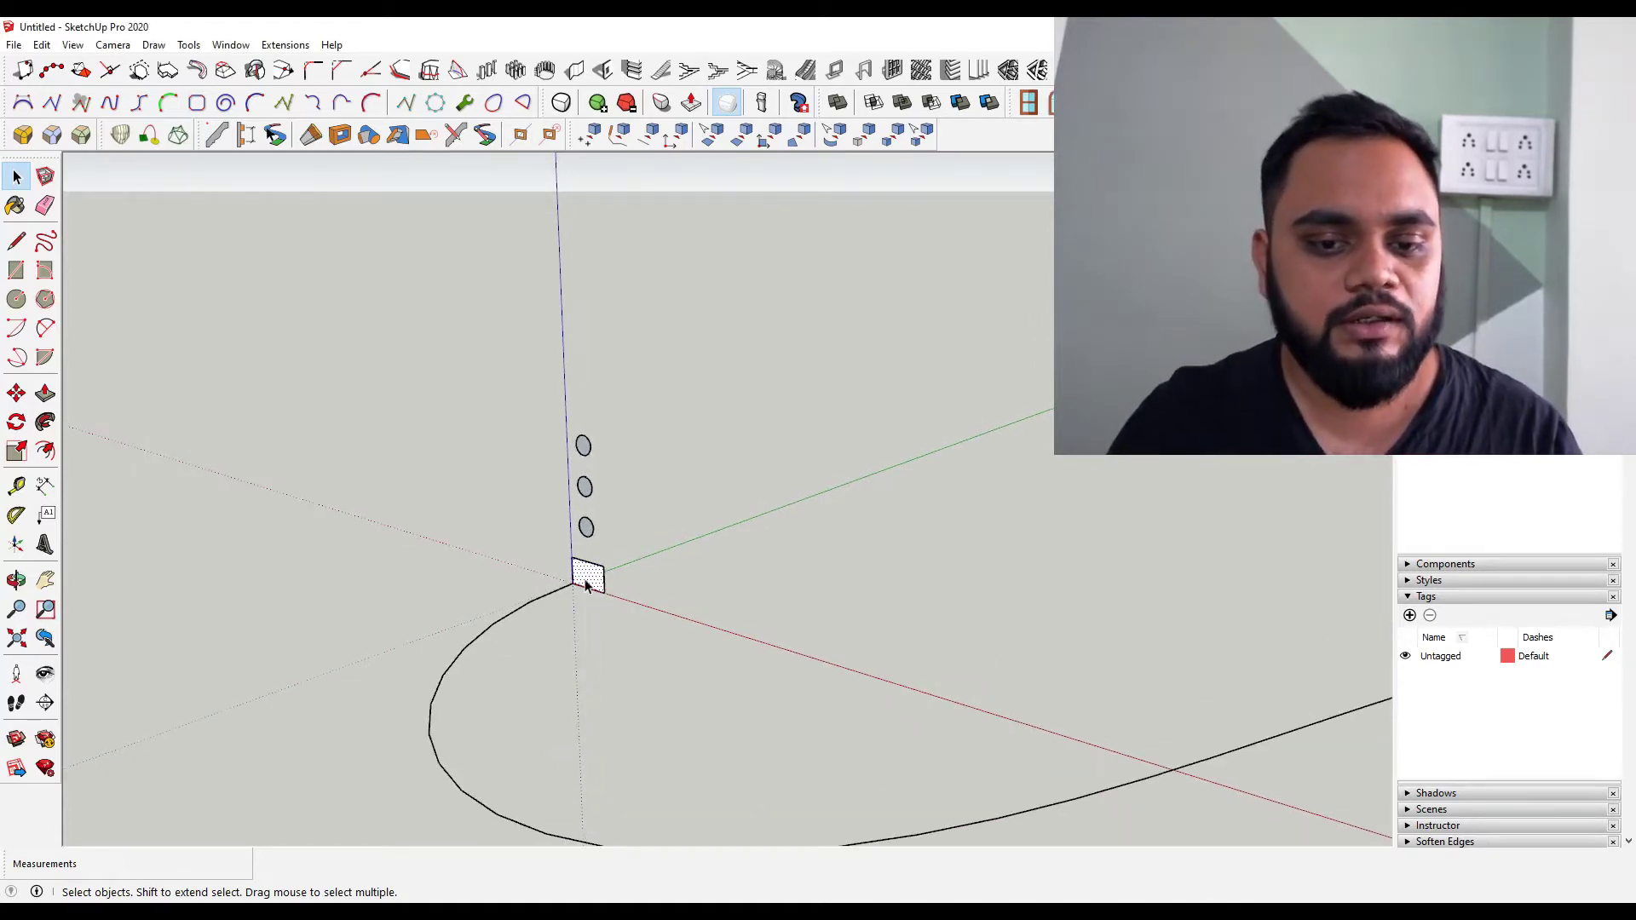
pyautogui.click(556, 599)
pyautogui.scroll(-2, 545, 606)
pyautogui.moveTo(540, 610); pyautogui.dragTo(503, 637, button='middle')
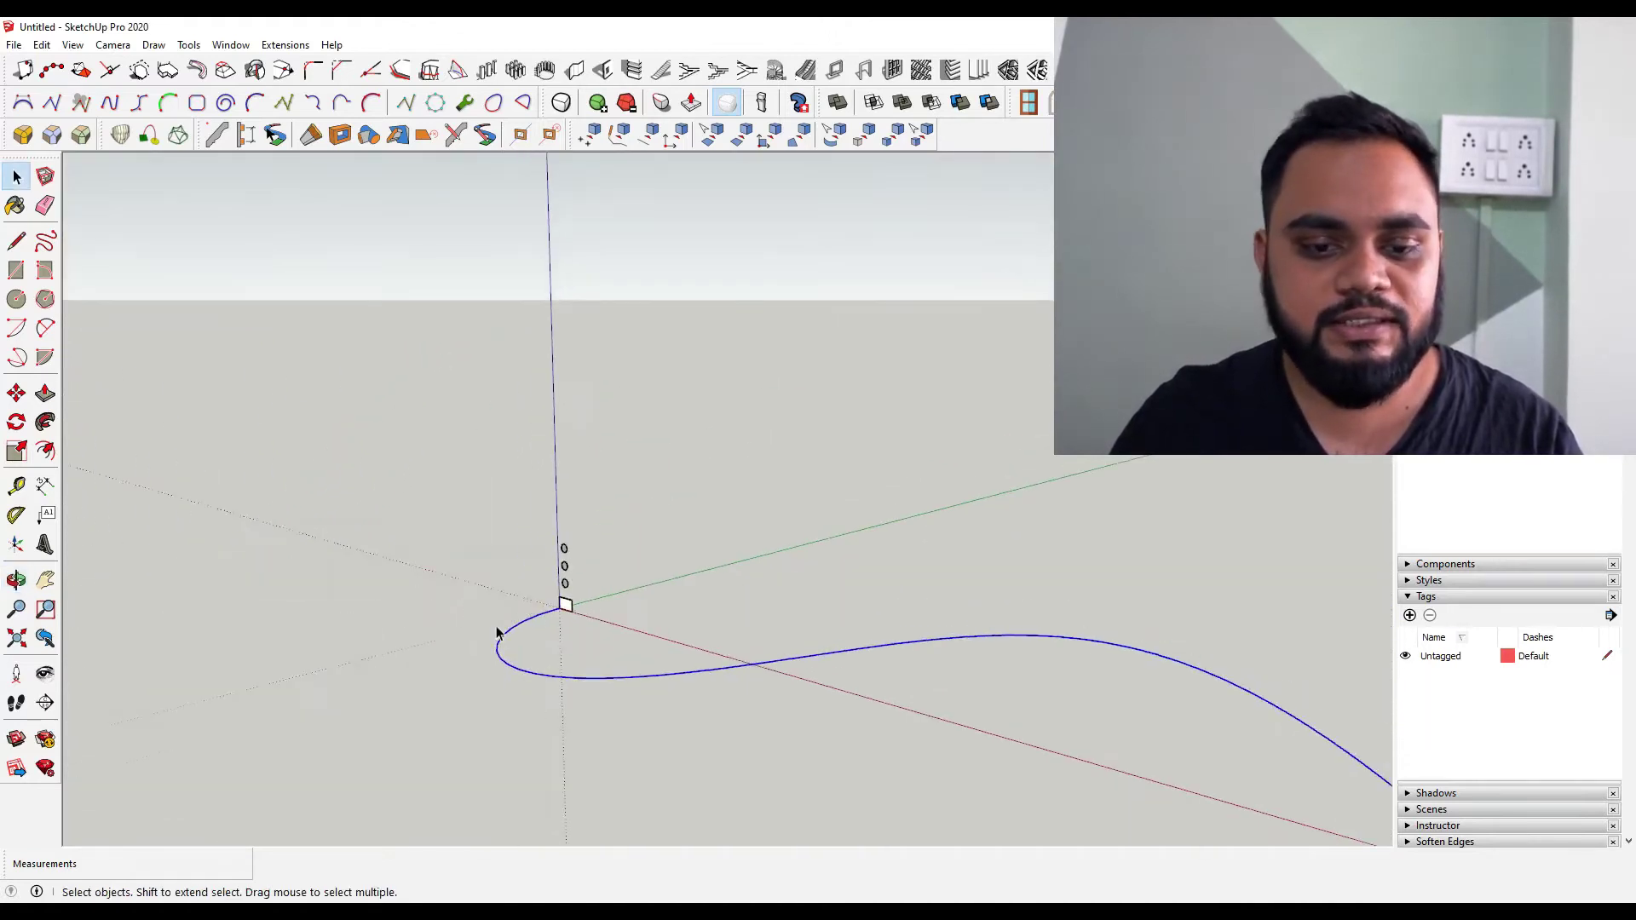
pyautogui.scroll(1, 538, 677)
pyautogui.click(45, 422)
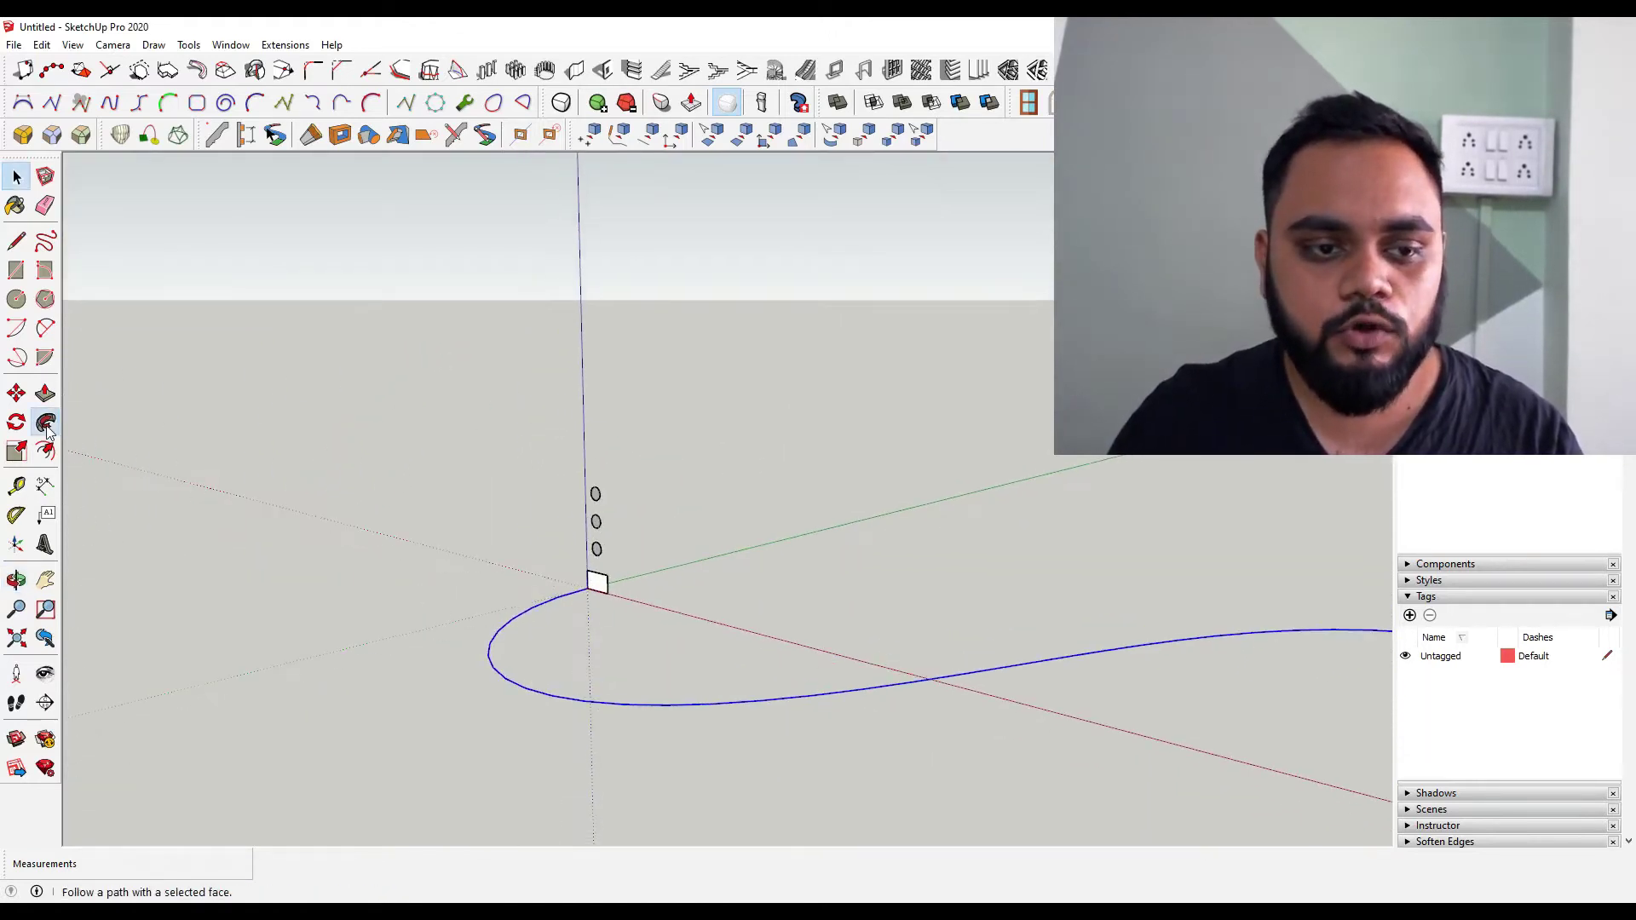
pyautogui.click(598, 583)
pyautogui.scroll(-3, 528, 612)
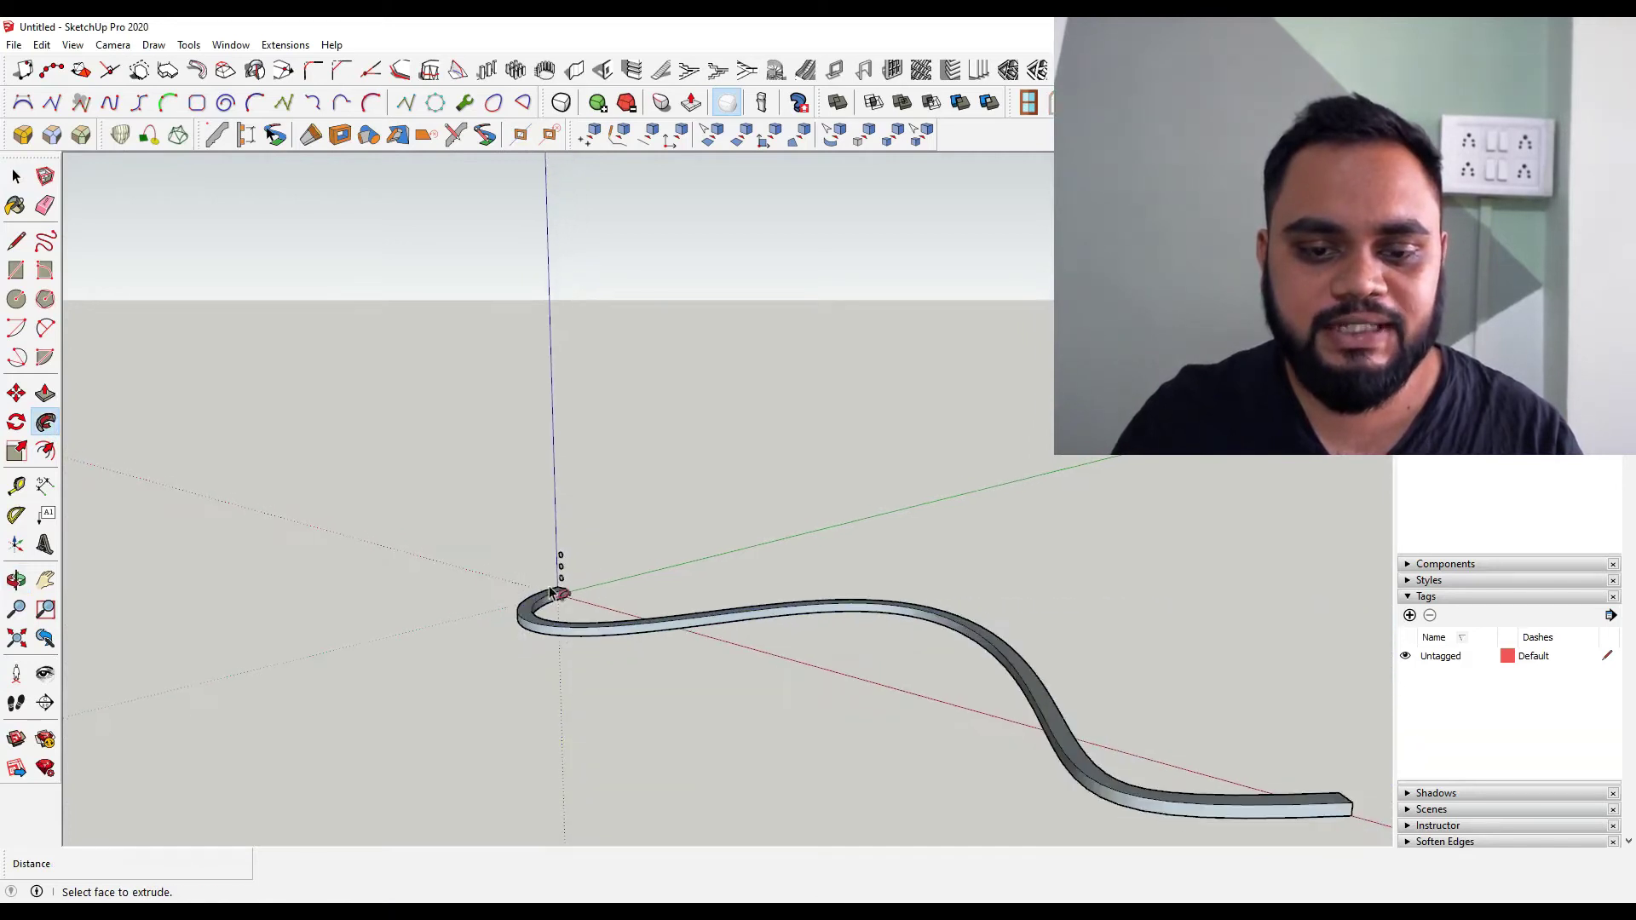
pyautogui.press('space')
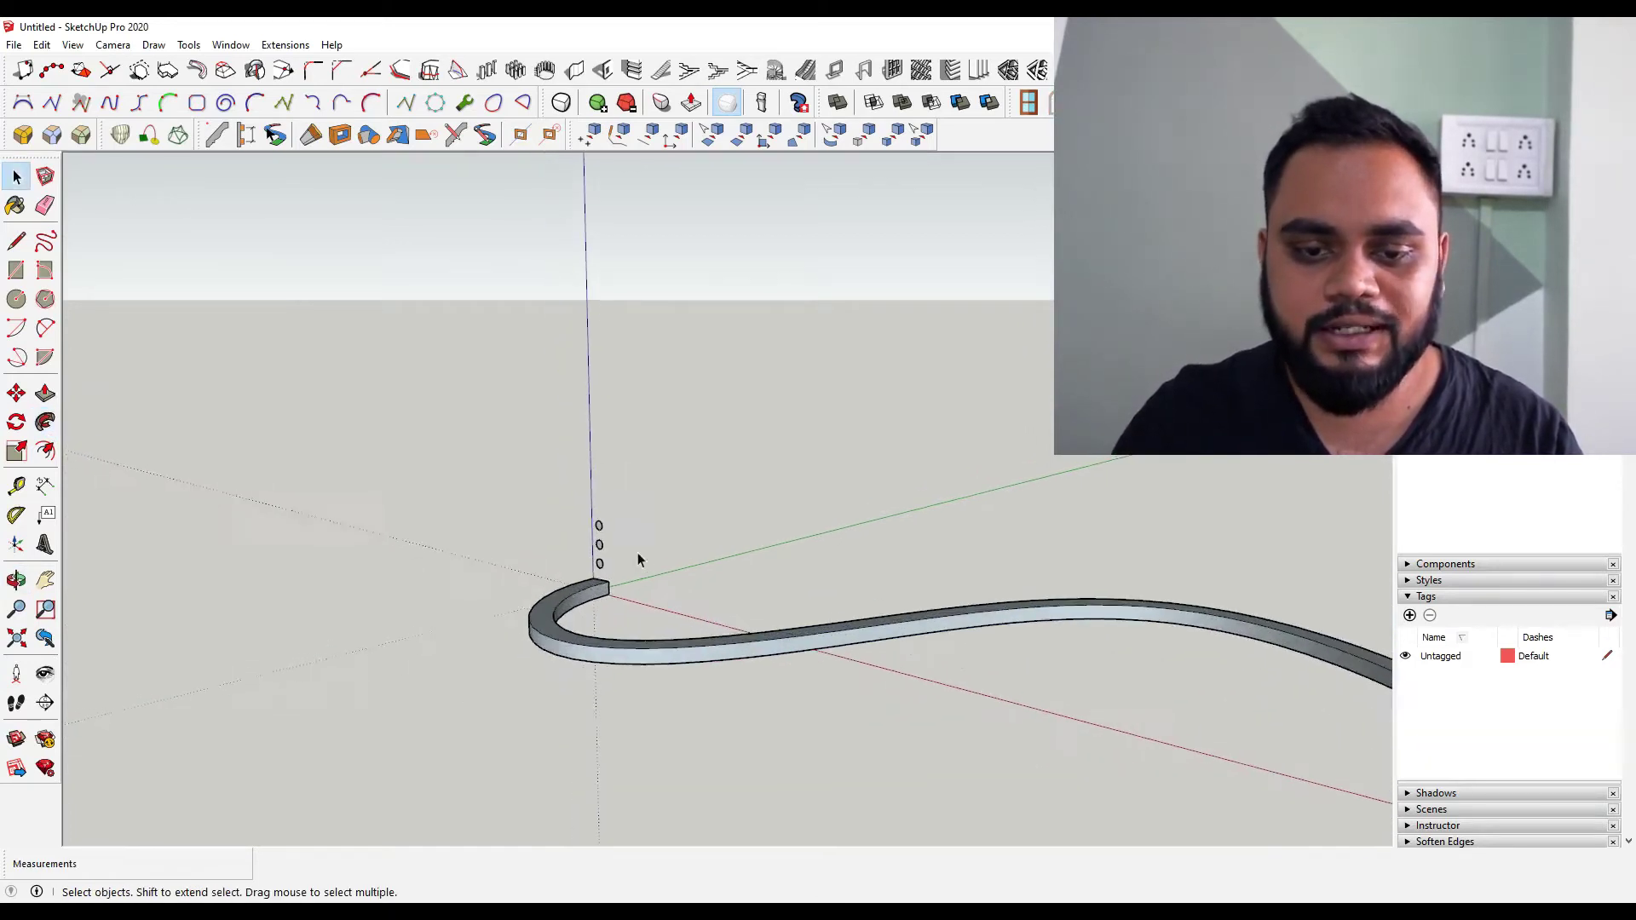
pyautogui.scroll(5, 585, 565)
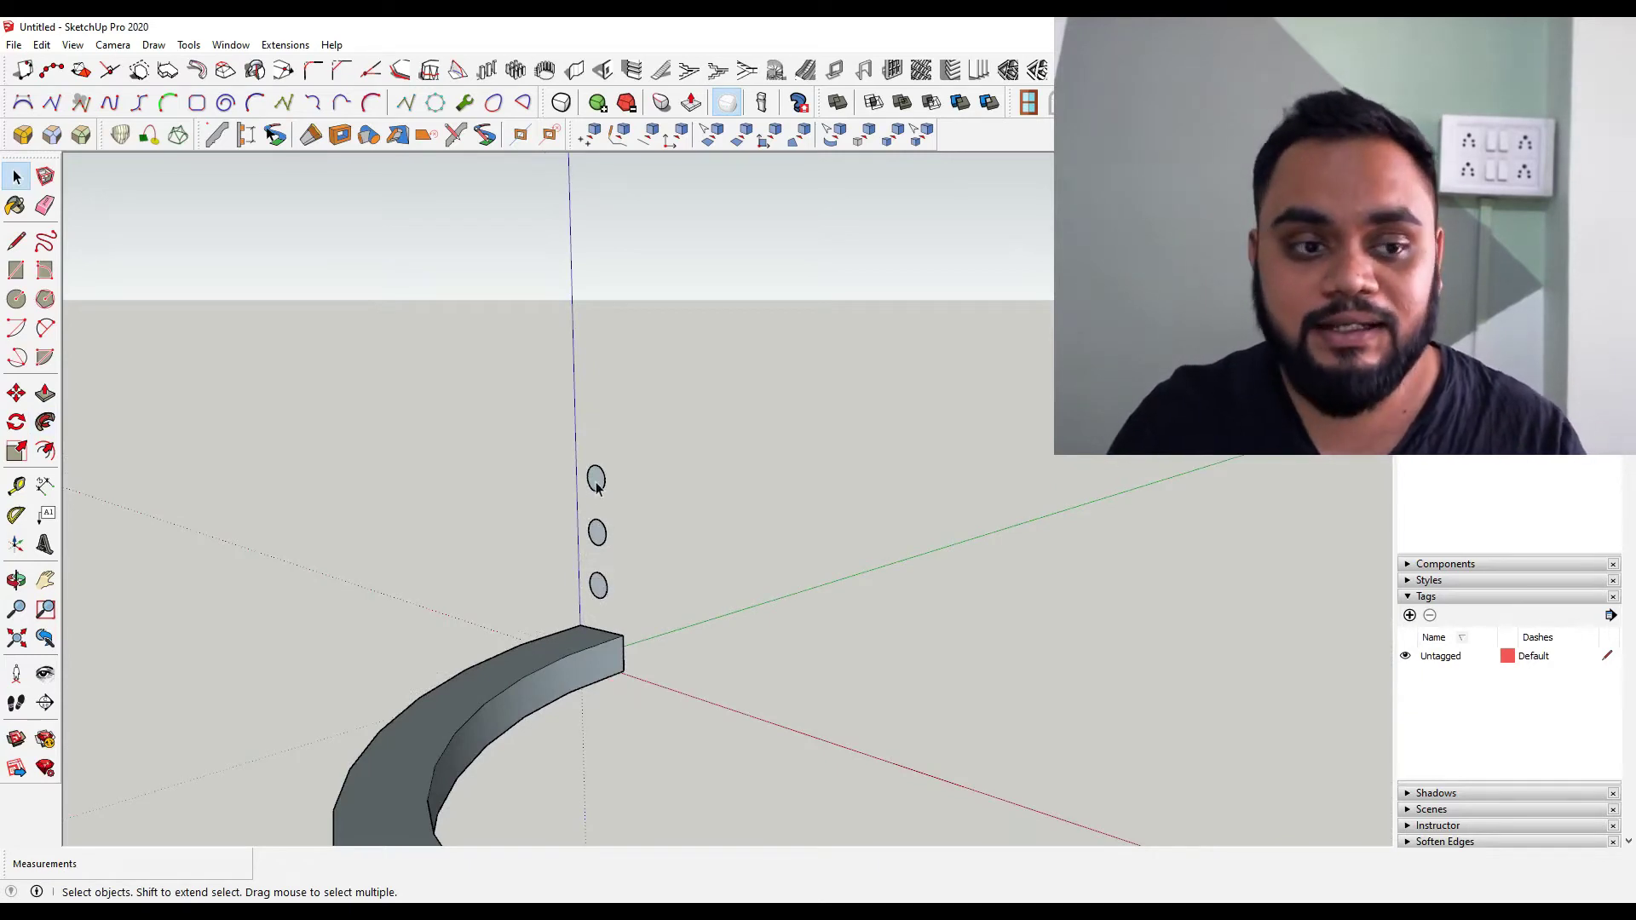
pyautogui.moveTo(585, 556)
pyautogui.mouseDown(button='middle')
pyautogui.moveTo(629, 539)
pyautogui.moveTo(607, 552)
pyautogui.mouseUp(button='middle')
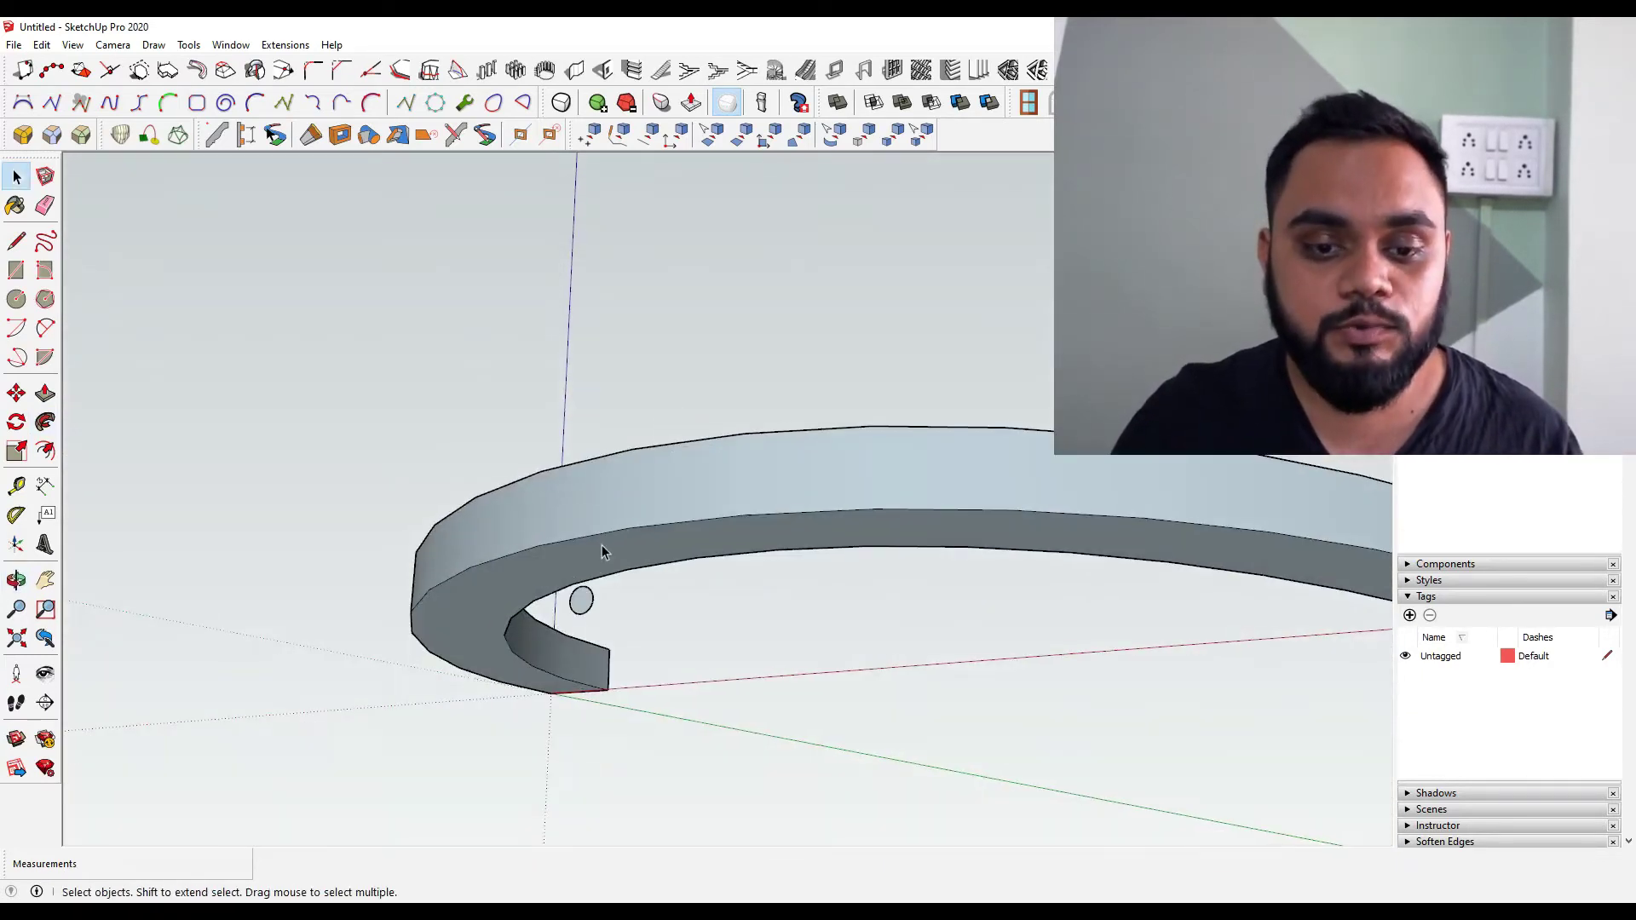
# Undo the square's sweep, reselect the curved path and orbit to face the profiles
pyautogui.hotkey('ctrl', 'z')
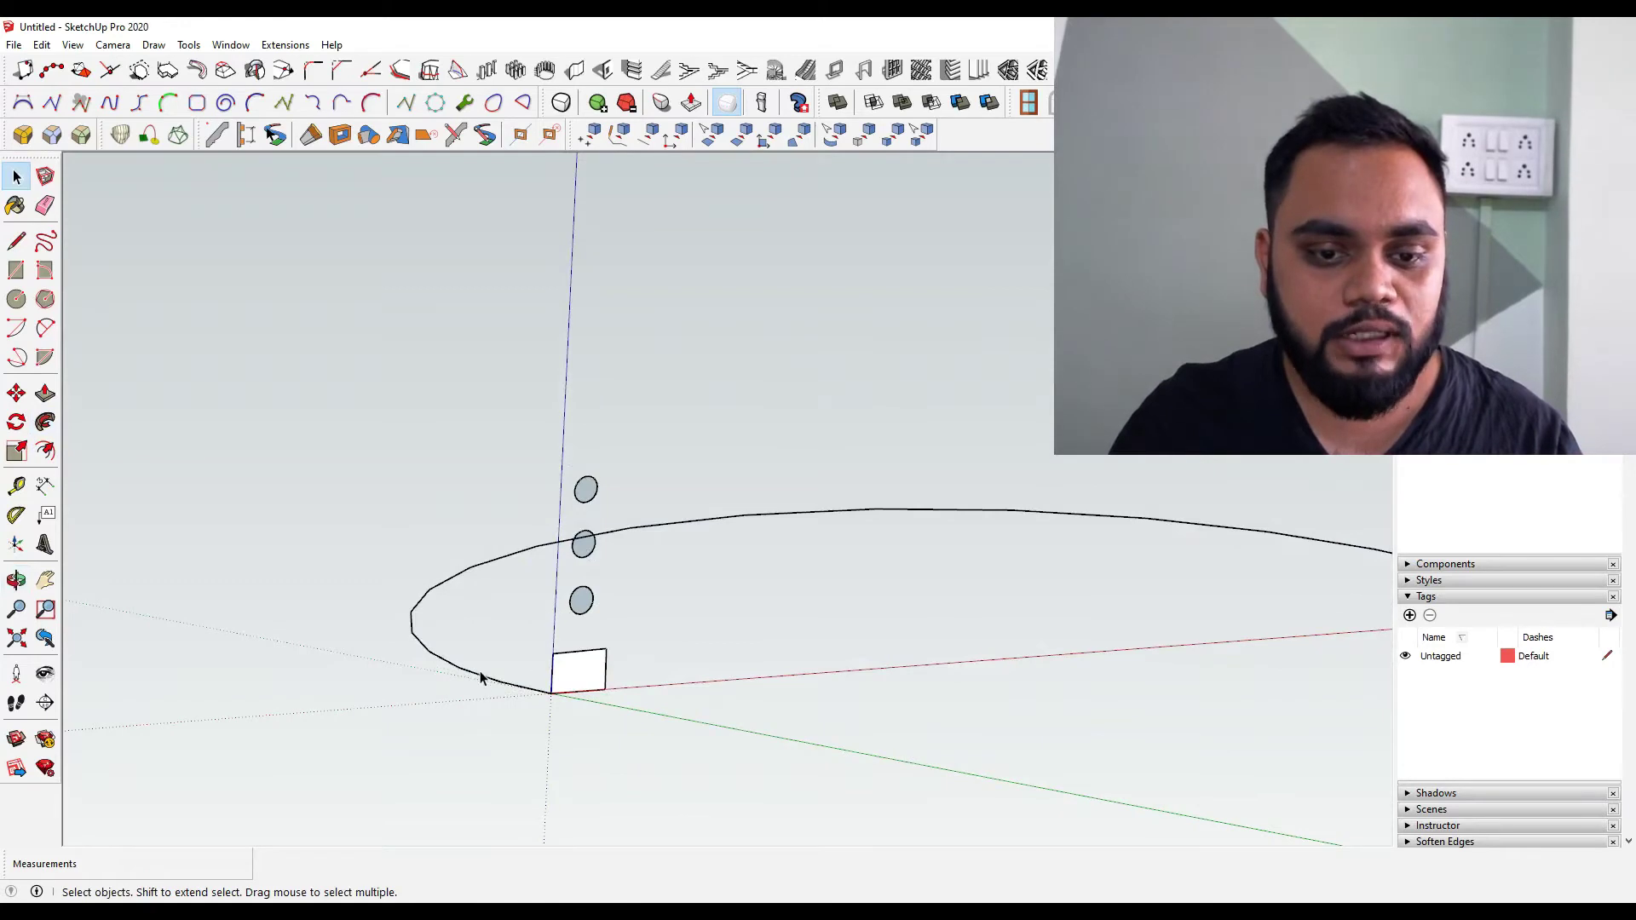
pyautogui.click(482, 677)
pyautogui.moveTo(511, 662); pyautogui.dragTo(611, 889, button='middle')
pyautogui.moveTo(602, 478); pyautogui.dragTo(634, 520, button='middle')
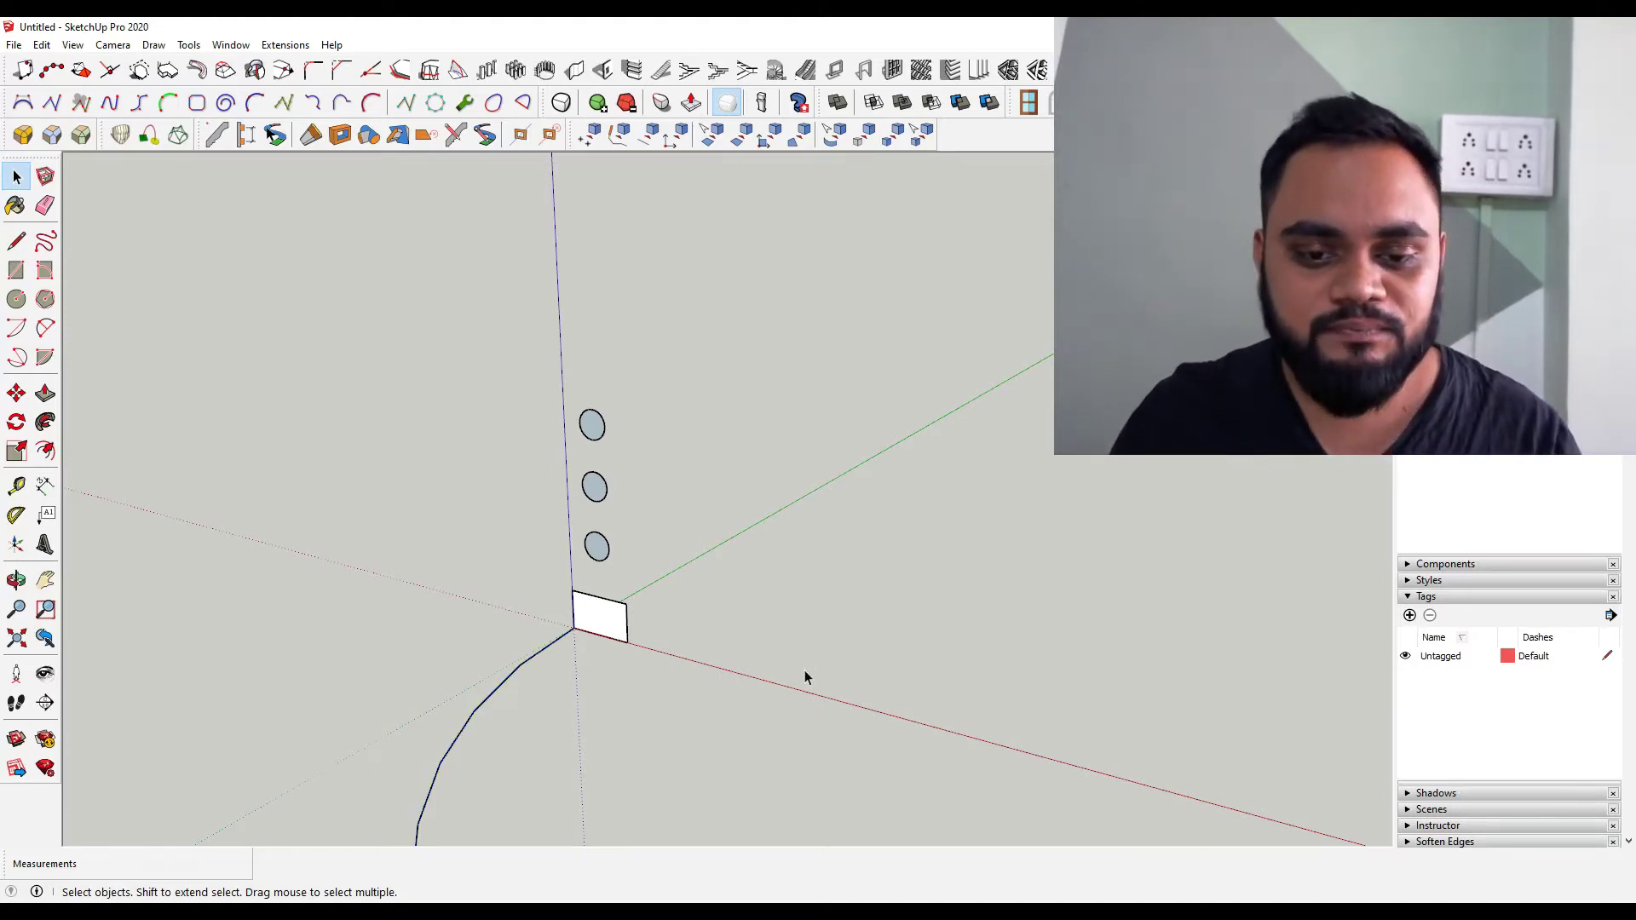
pyautogui.scroll(-2, 789, 650)
pyautogui.press('r')
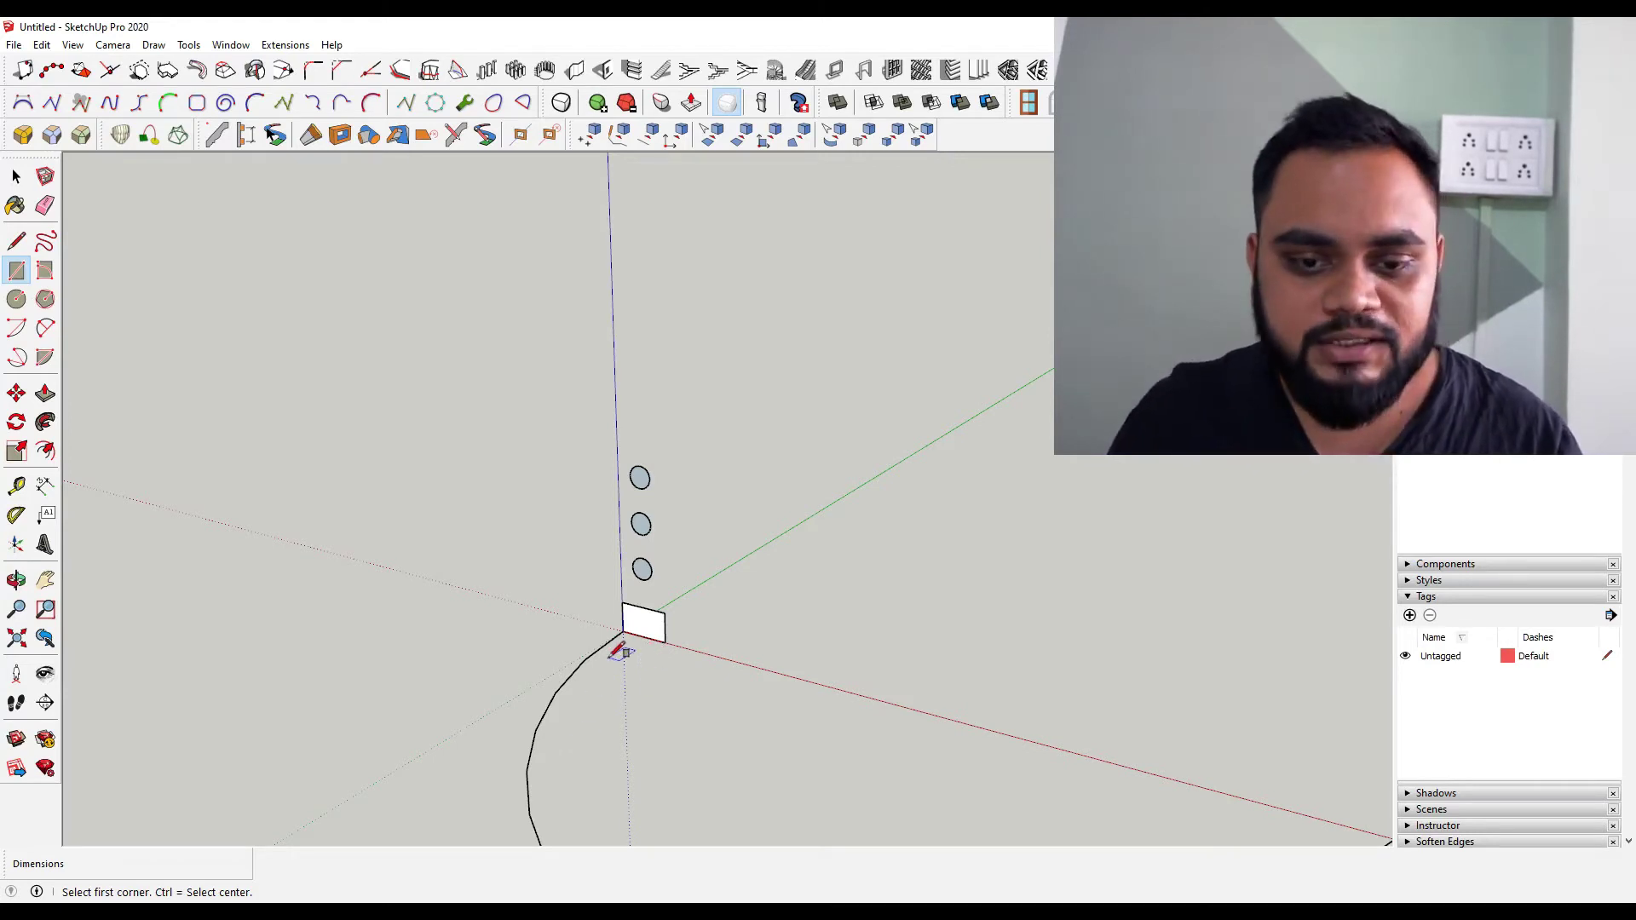
# Draw a tall centre-out rectangle from the middle circle enclosing the three circles and the square
pyautogui.press('o')
pyautogui.moveTo(628, 635); pyautogui.dragTo(668, 592)
pyautogui.press('r')
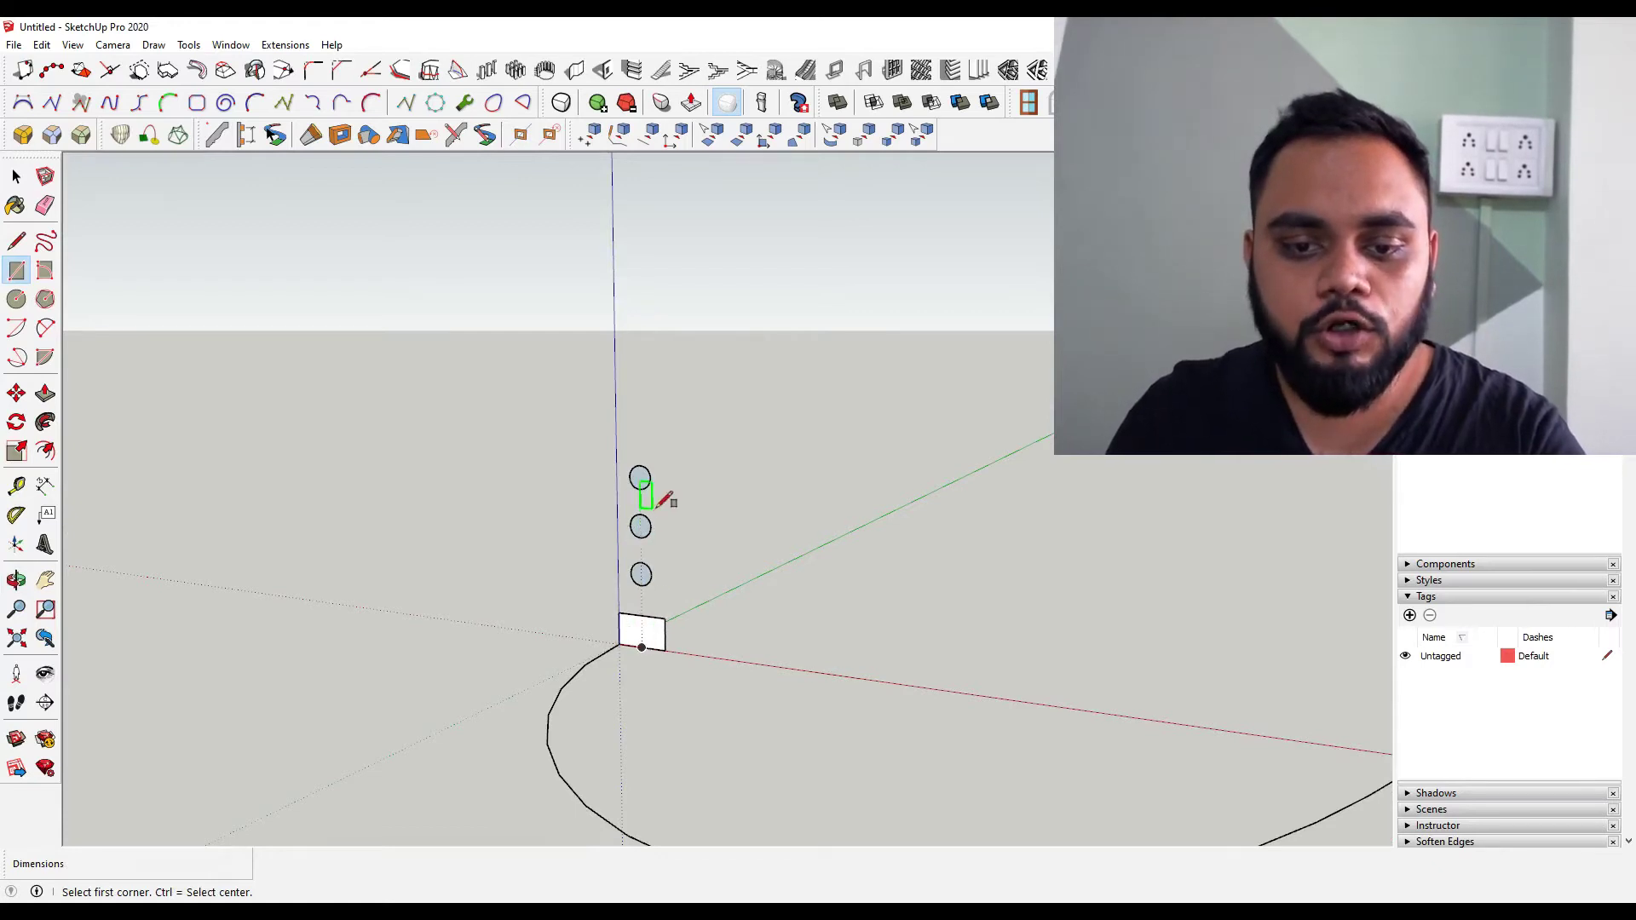
pyautogui.scroll(1, 657, 501)
pyautogui.scroll(1, 639, 649)
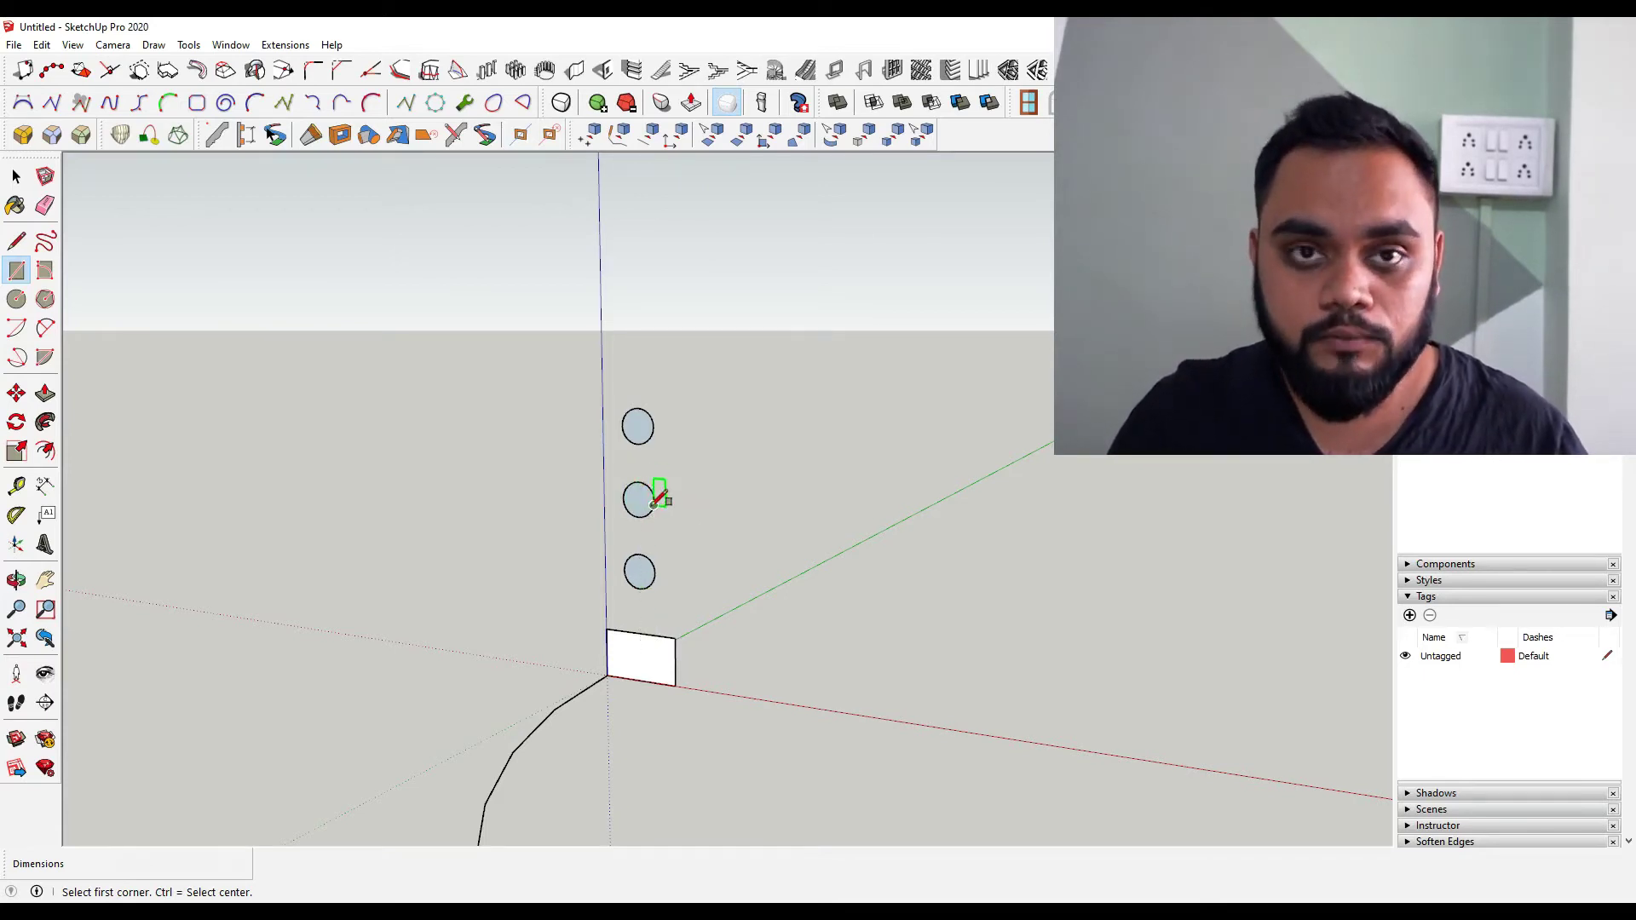
pyautogui.press('ctrl')
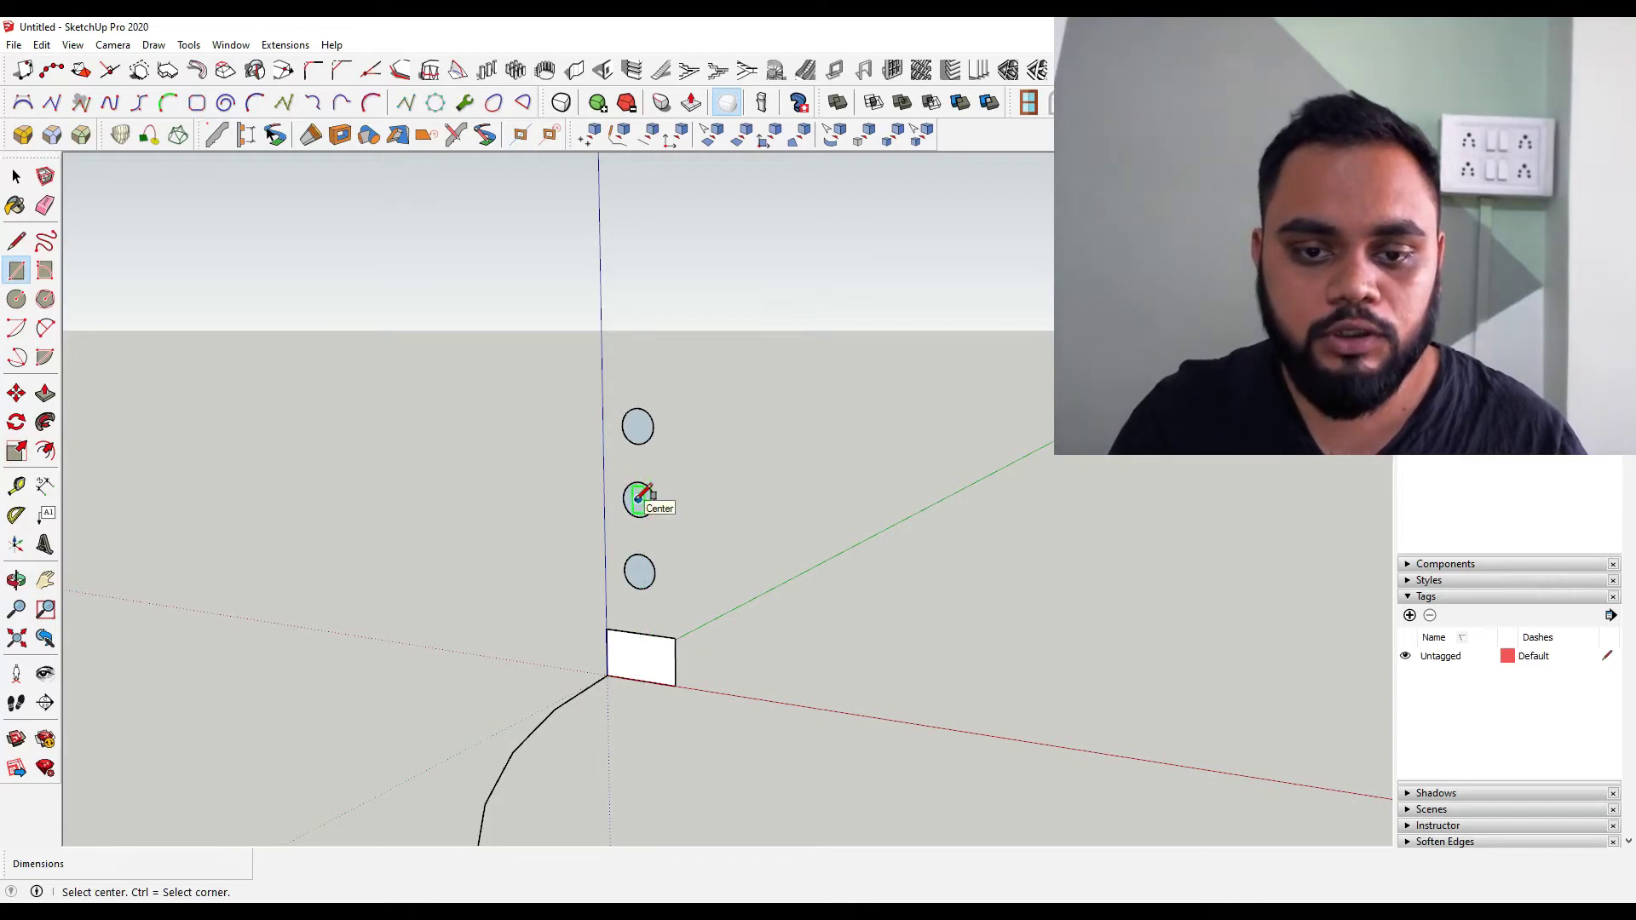
pyautogui.click(638, 498)
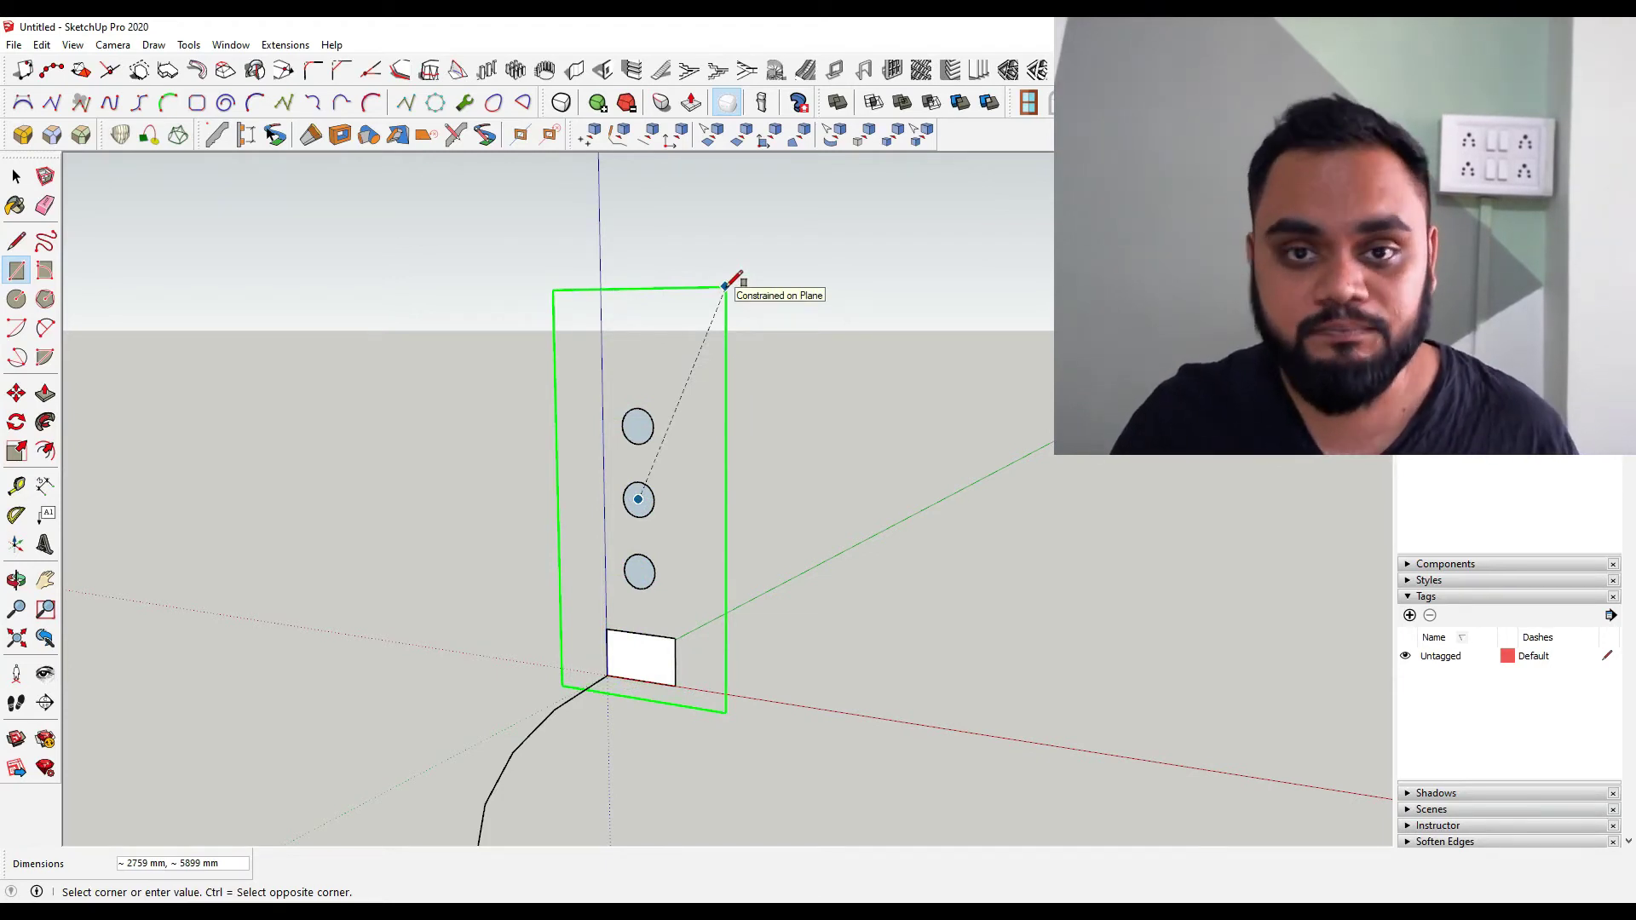
pyautogui.click(722, 290)
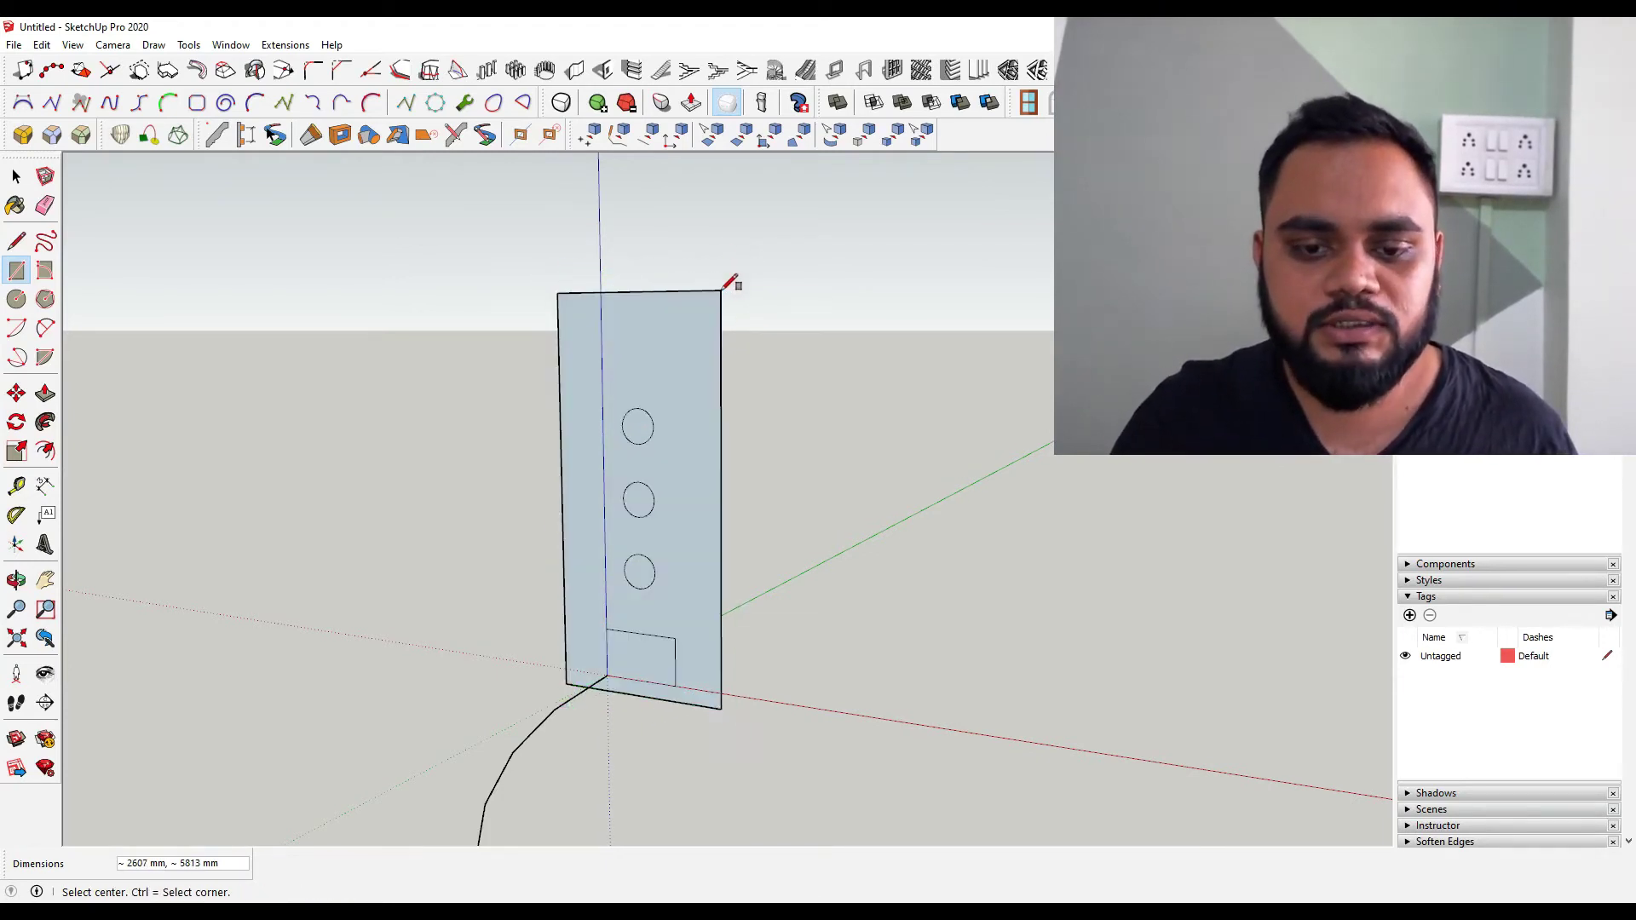
pyautogui.press('space')
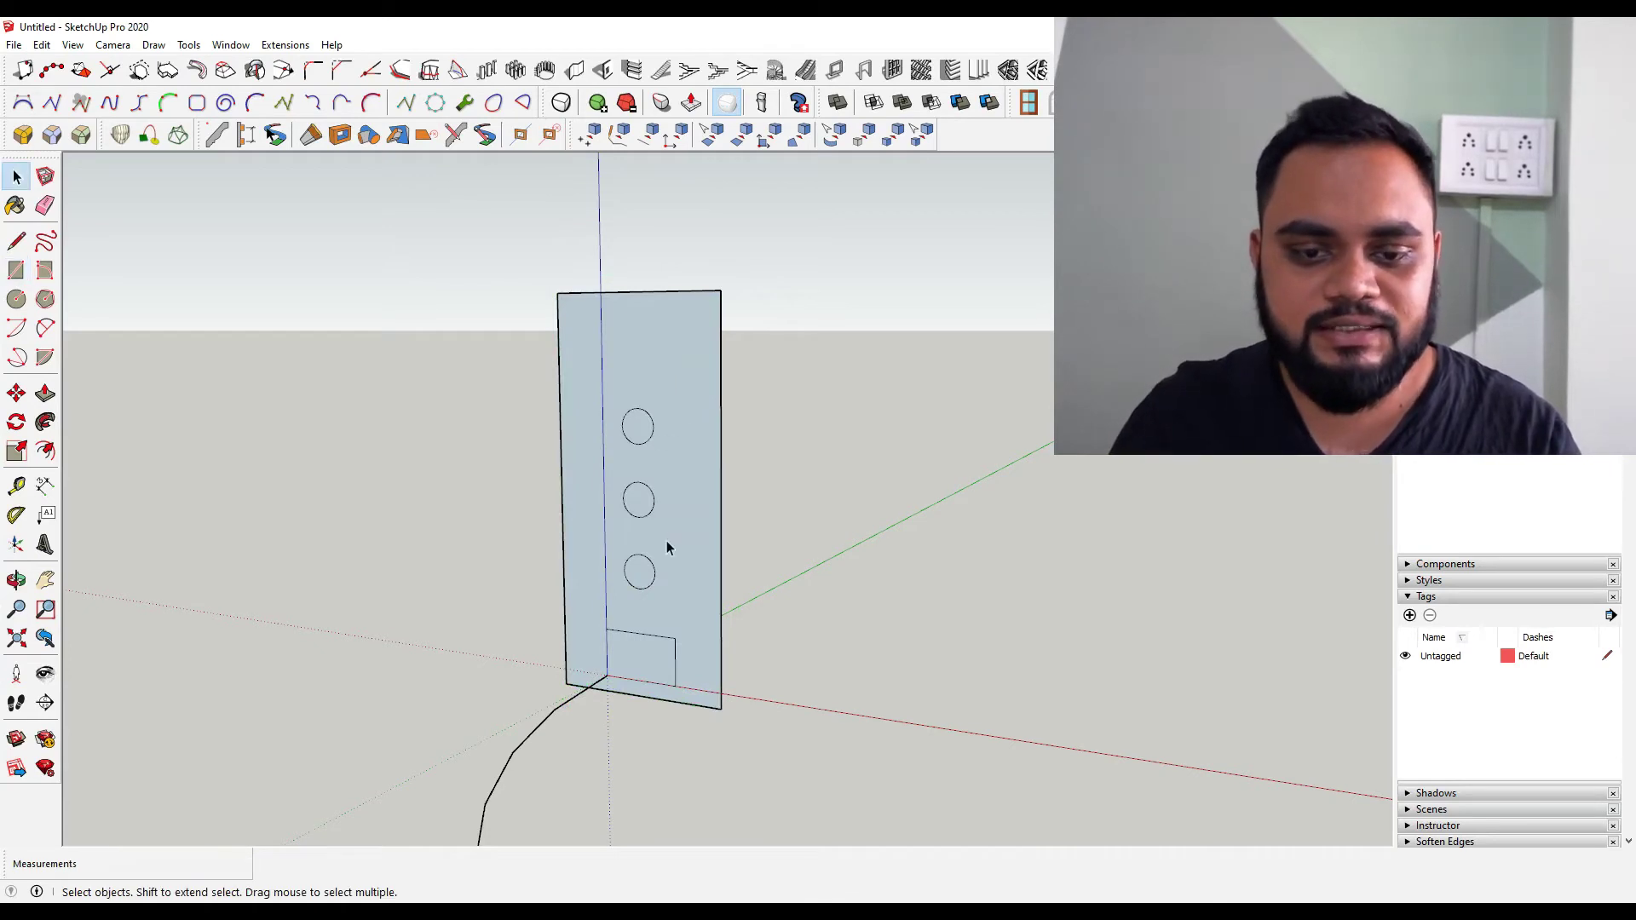
# Sweep the tall panel face along the selected curve with Follow Me, then orbit around the wall
pyautogui.scroll(-4, 668, 511)
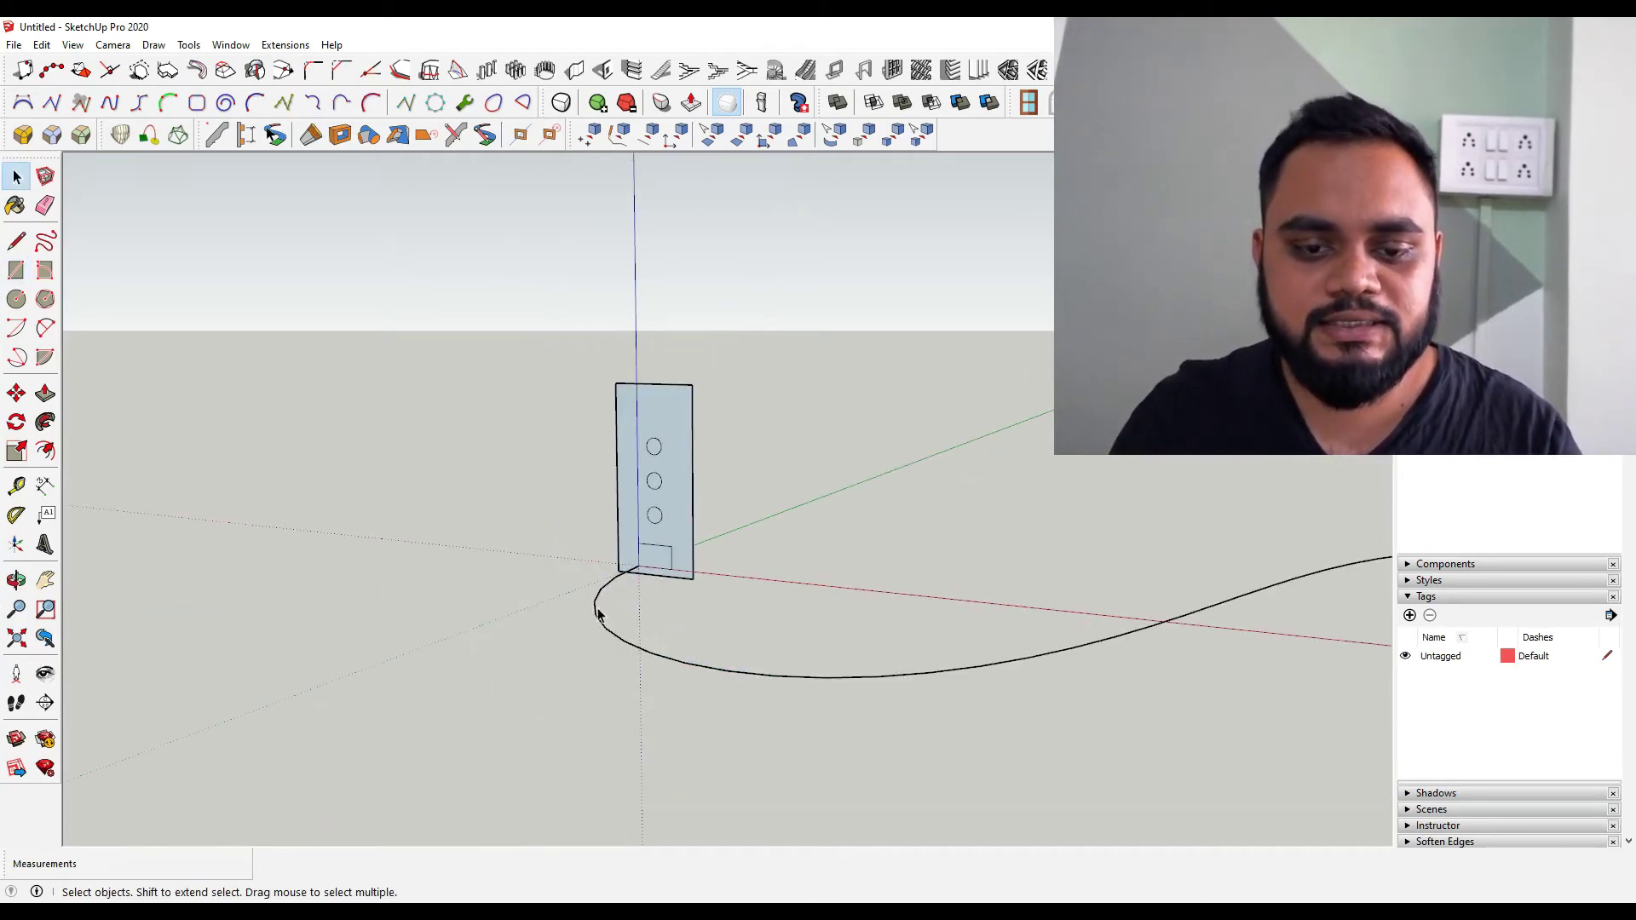
pyautogui.scroll(-3, 580, 615)
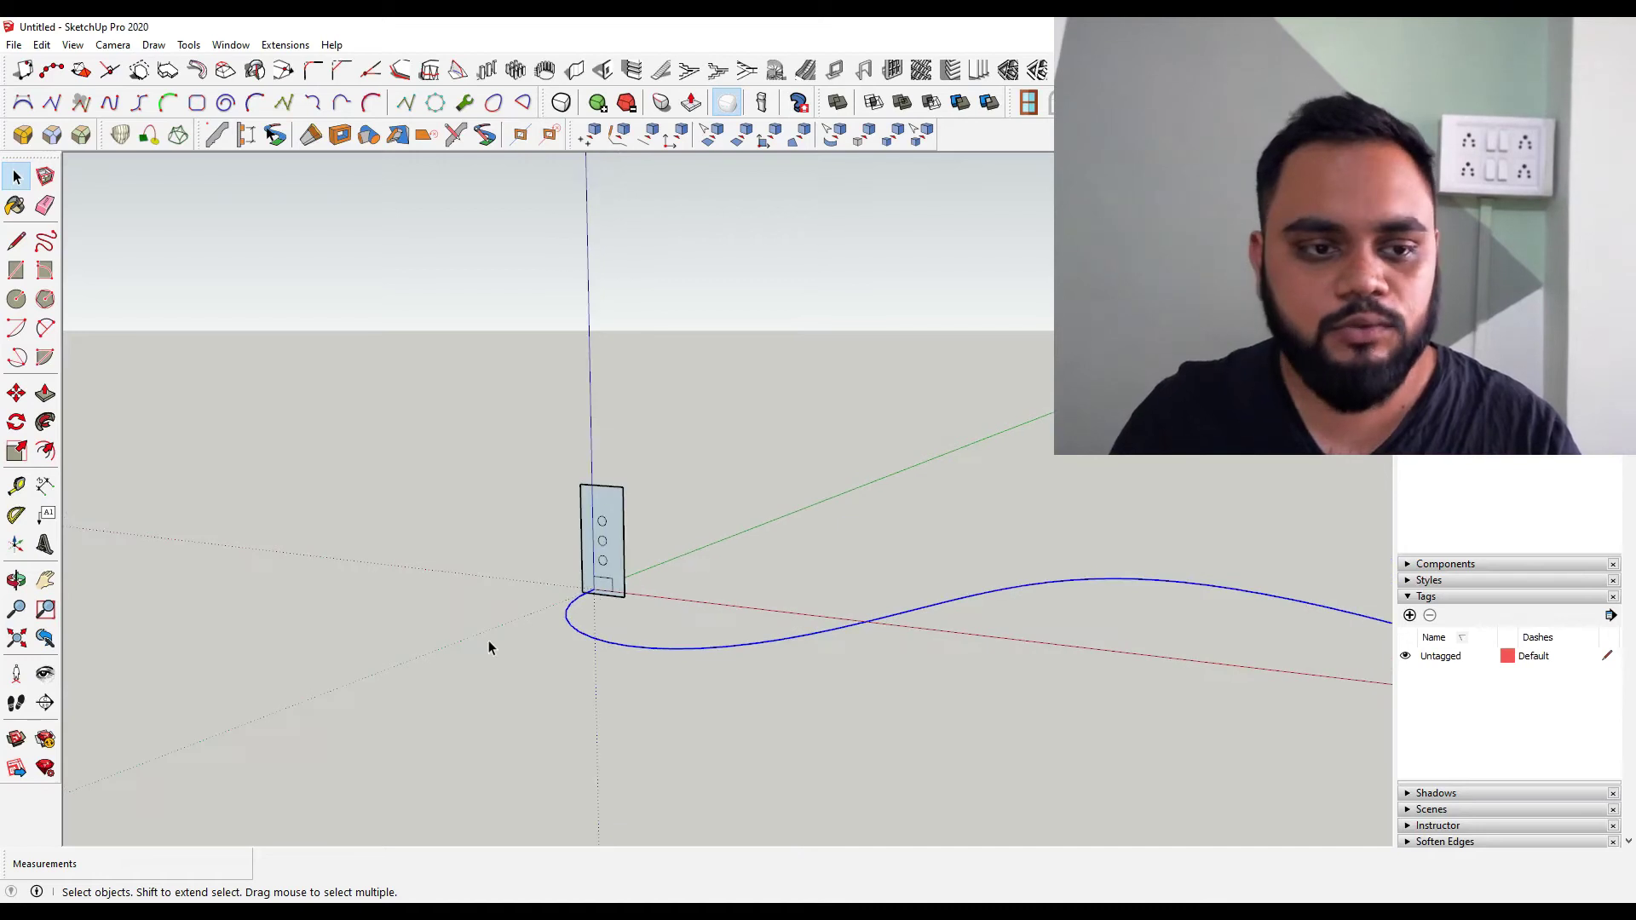
pyautogui.click(46, 423)
pyautogui.scroll(3, 549, 600)
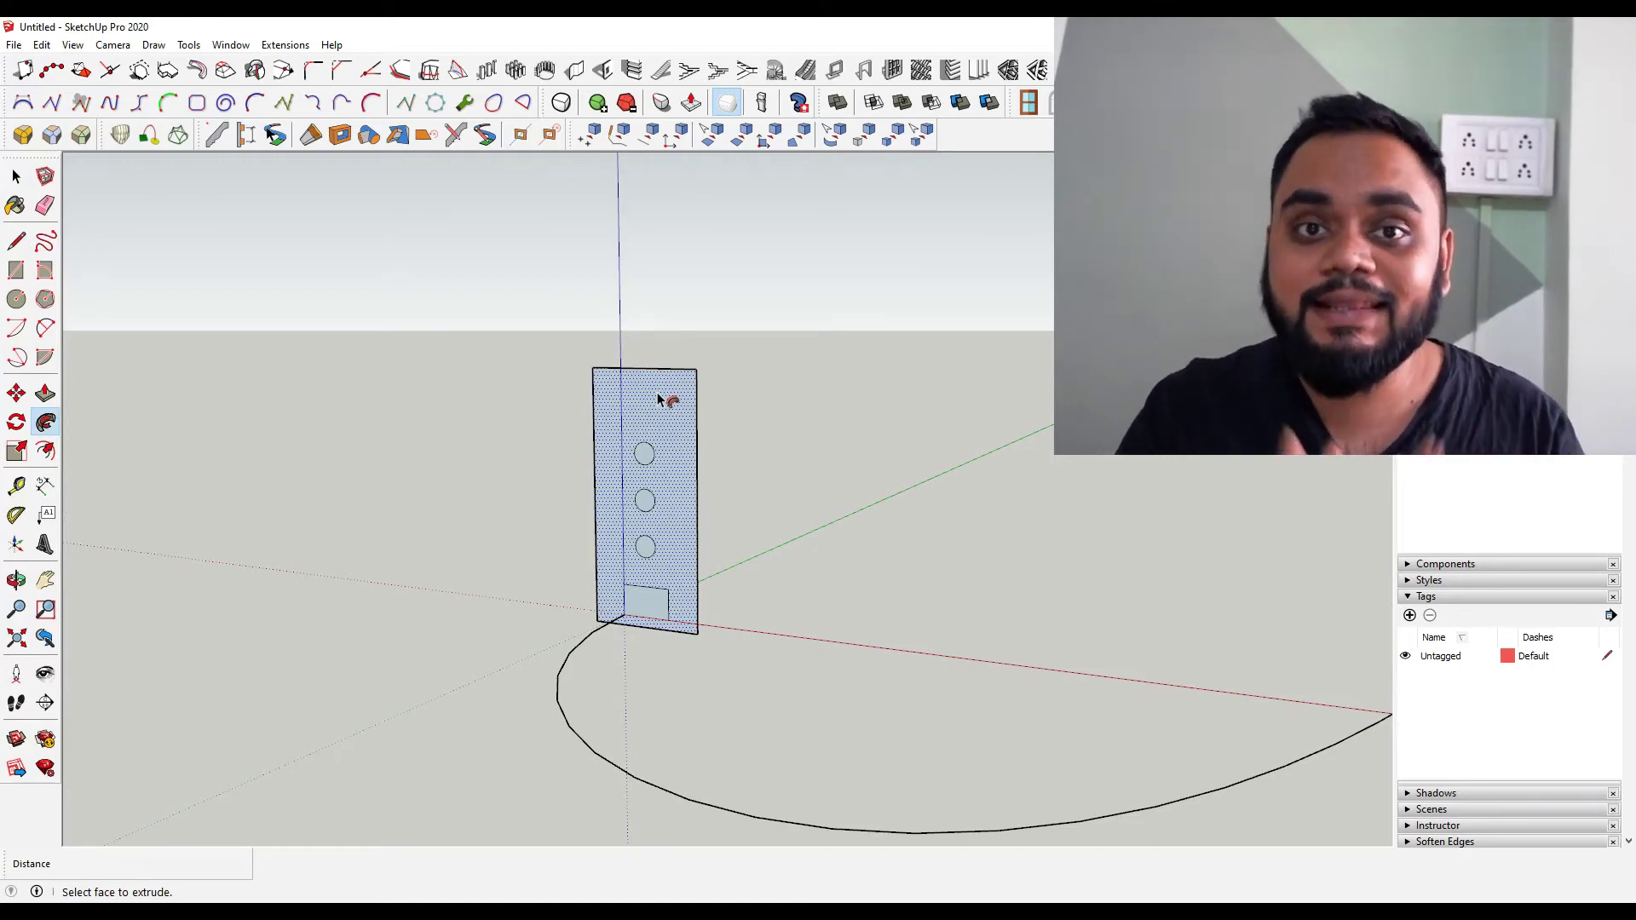
pyautogui.click(658, 399)
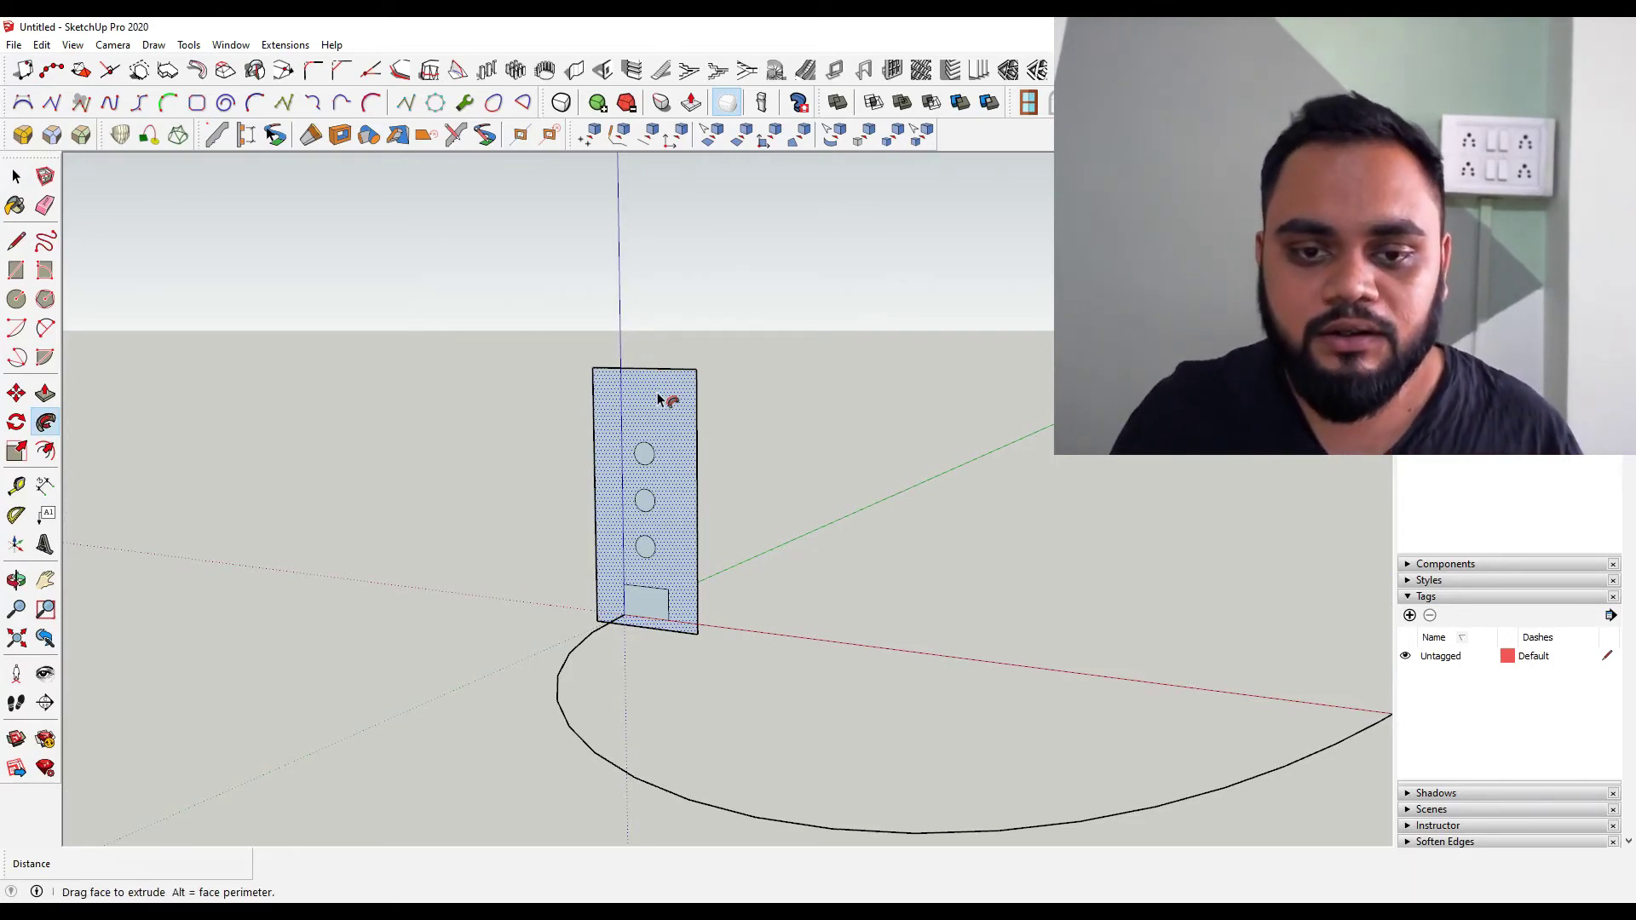
pyautogui.click(676, 368)
pyautogui.press('space')
pyautogui.scroll(-5, 603, 437)
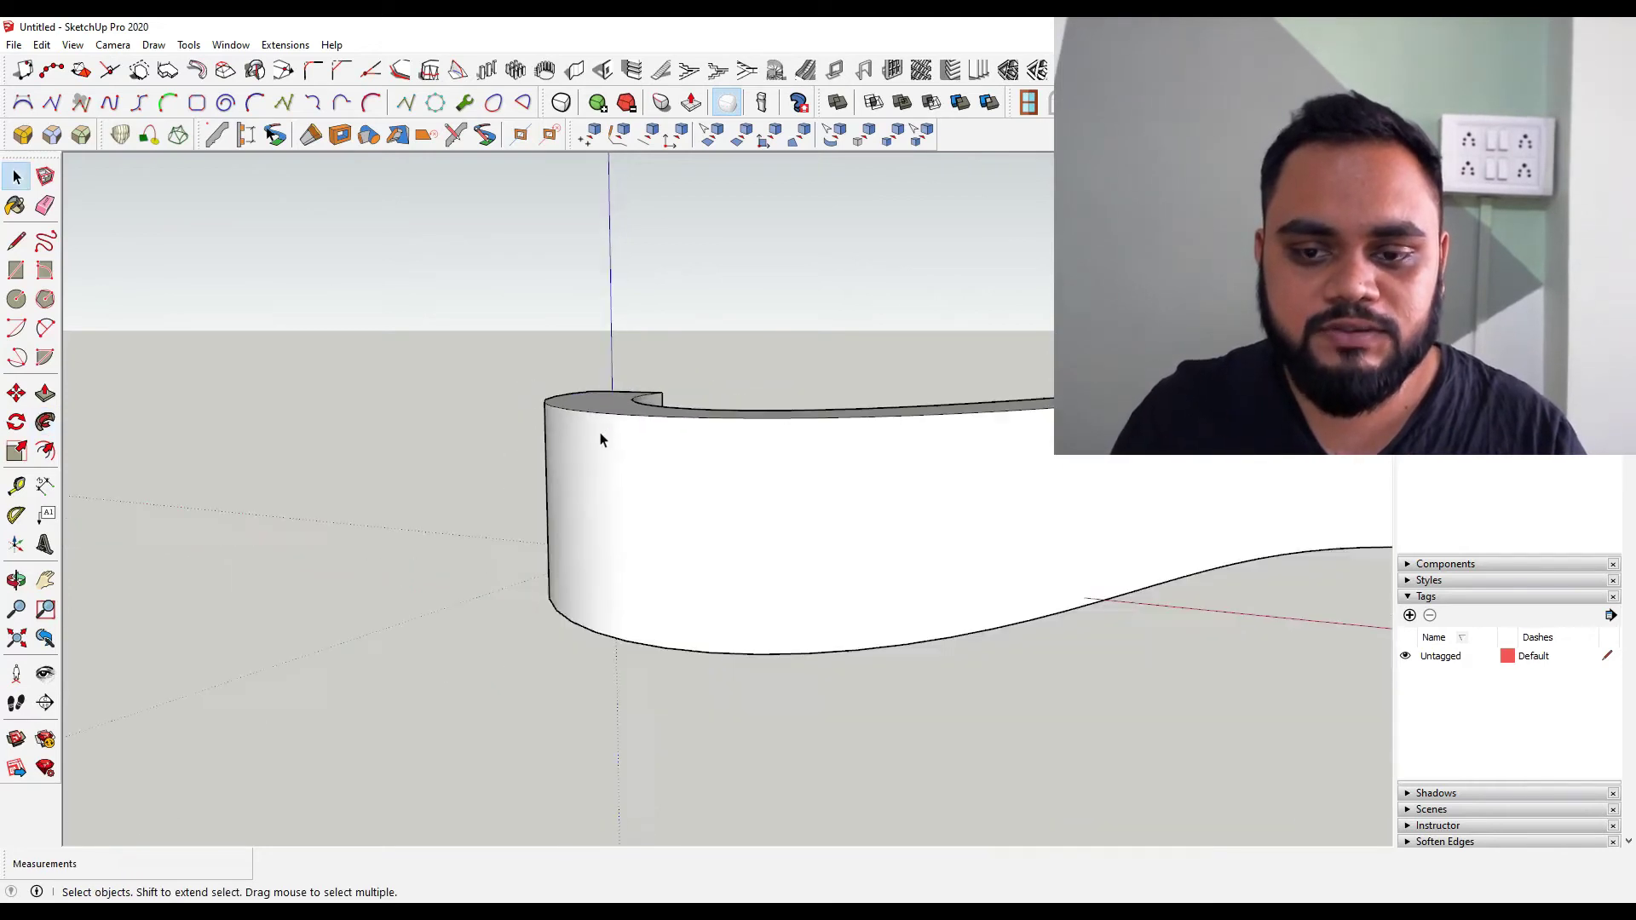
pyautogui.moveTo(506, 631); pyautogui.dragTo(1154, 617, button='middle')
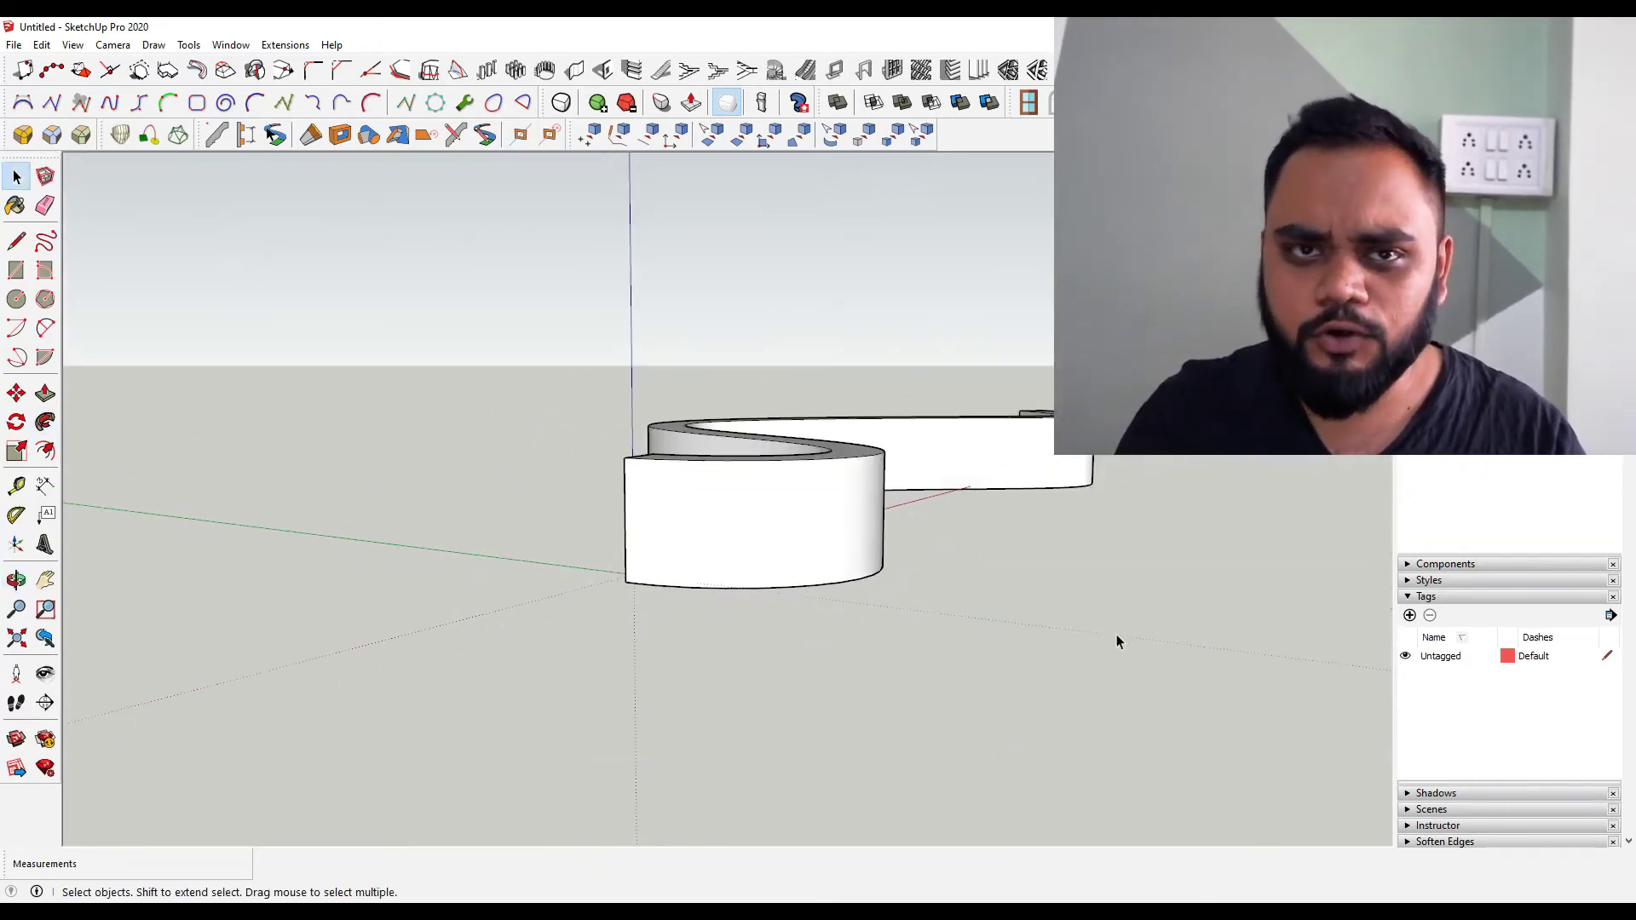
pyautogui.moveTo(734, 547); pyautogui.dragTo(944, 650, button='middle')
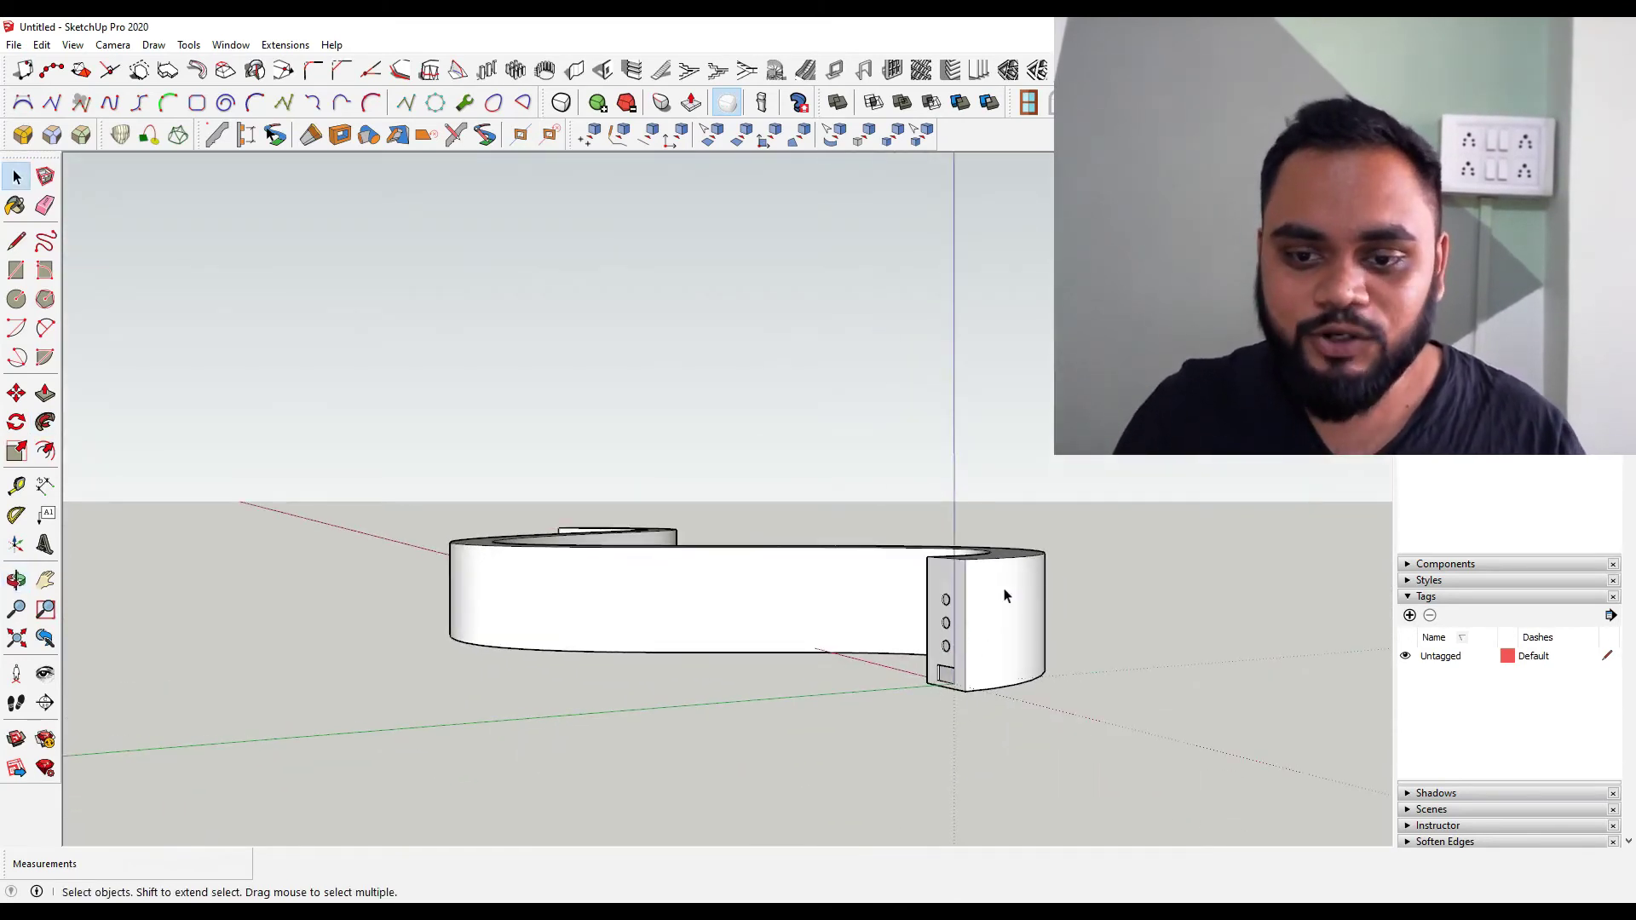
pyautogui.moveTo(1005, 595); pyautogui.dragTo(1031, 714, button='middle')
# Select the entire S-shaped wall and orbit around it to inspect its end block
pyautogui.click(851, 642)
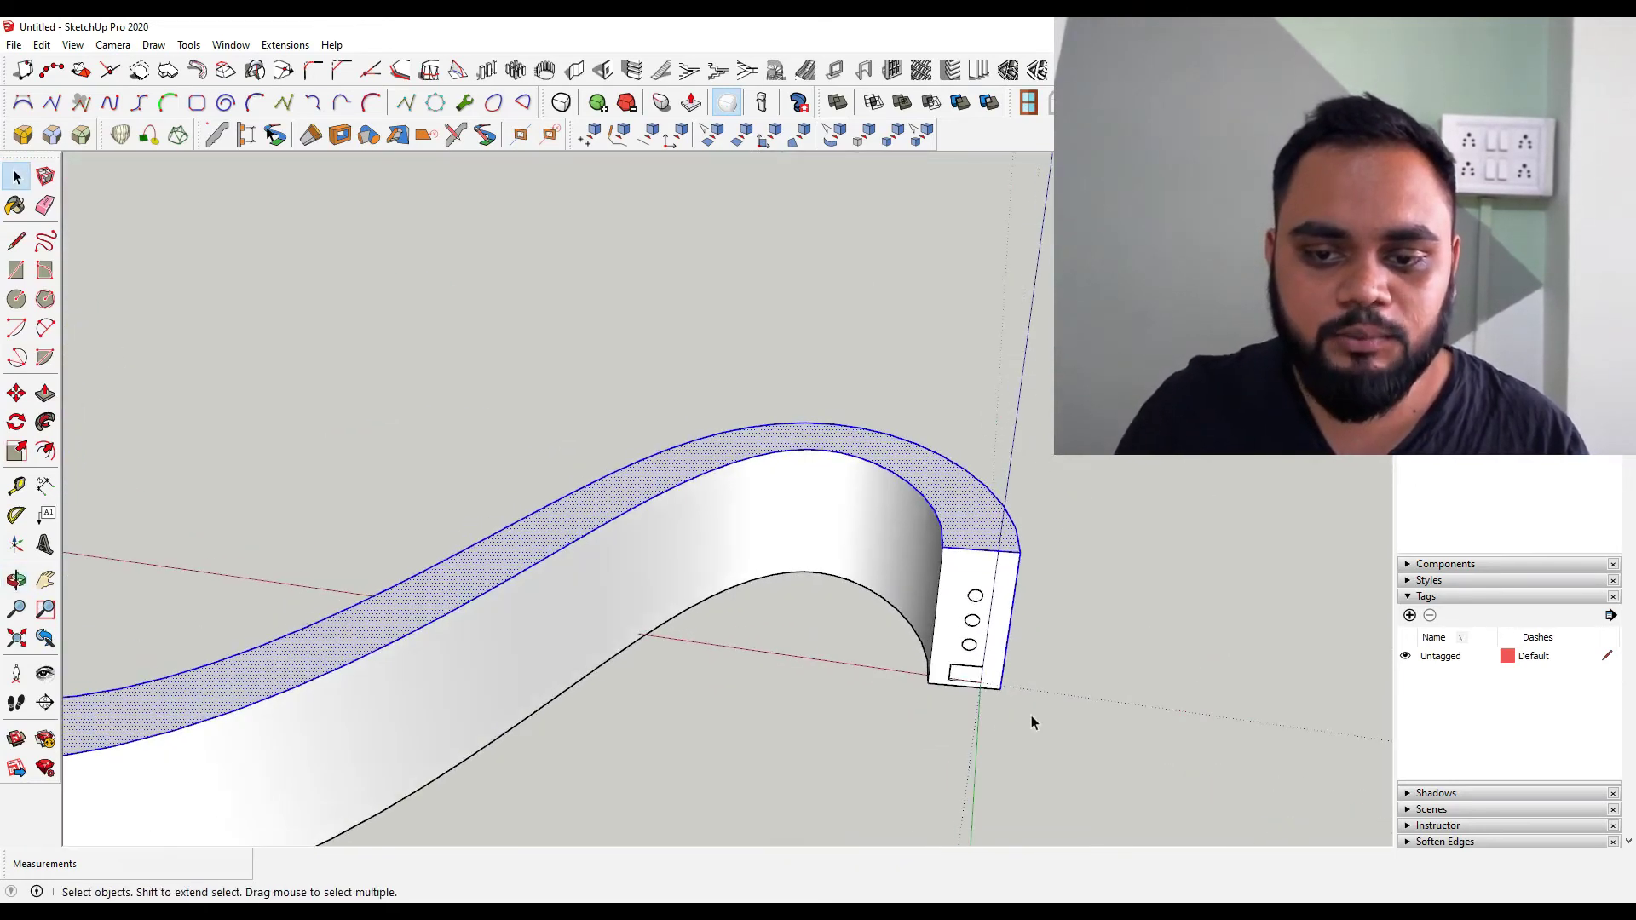
pyautogui.tripleClick(834, 529)
pyautogui.moveTo(834, 529); pyautogui.dragTo(895, 621, button='middle')
pyautogui.scroll(2, 991, 554)
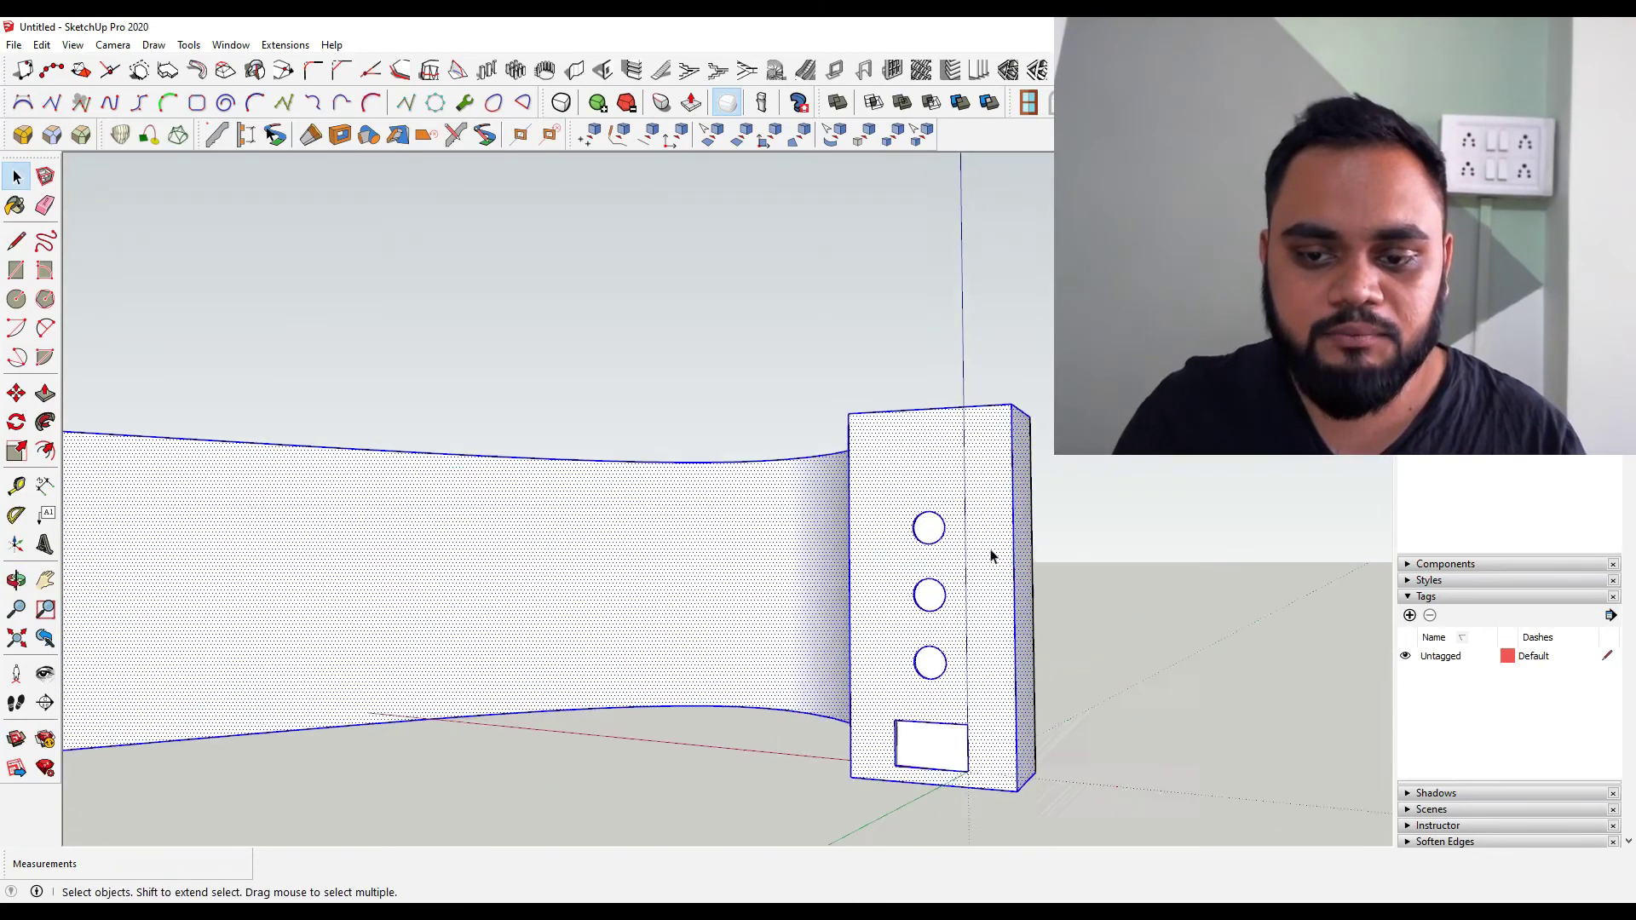
pyautogui.moveTo(938, 540); pyautogui.dragTo(854, 585, button='middle')
pyautogui.scroll(4, 840, 563)
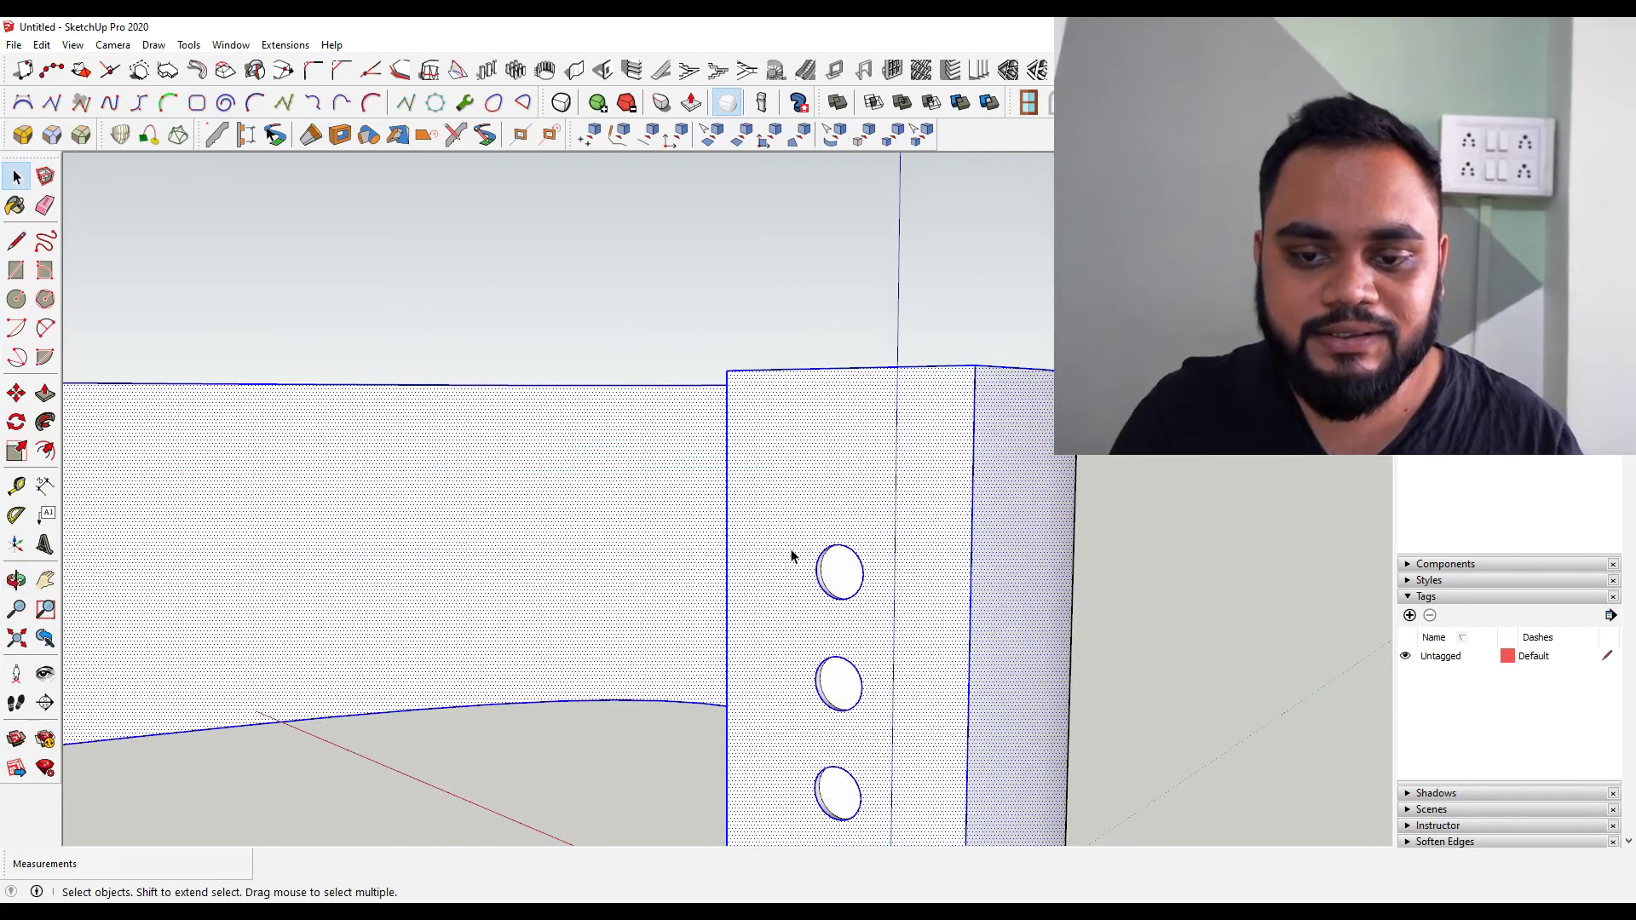
pyautogui.scroll(-5, 850, 536)
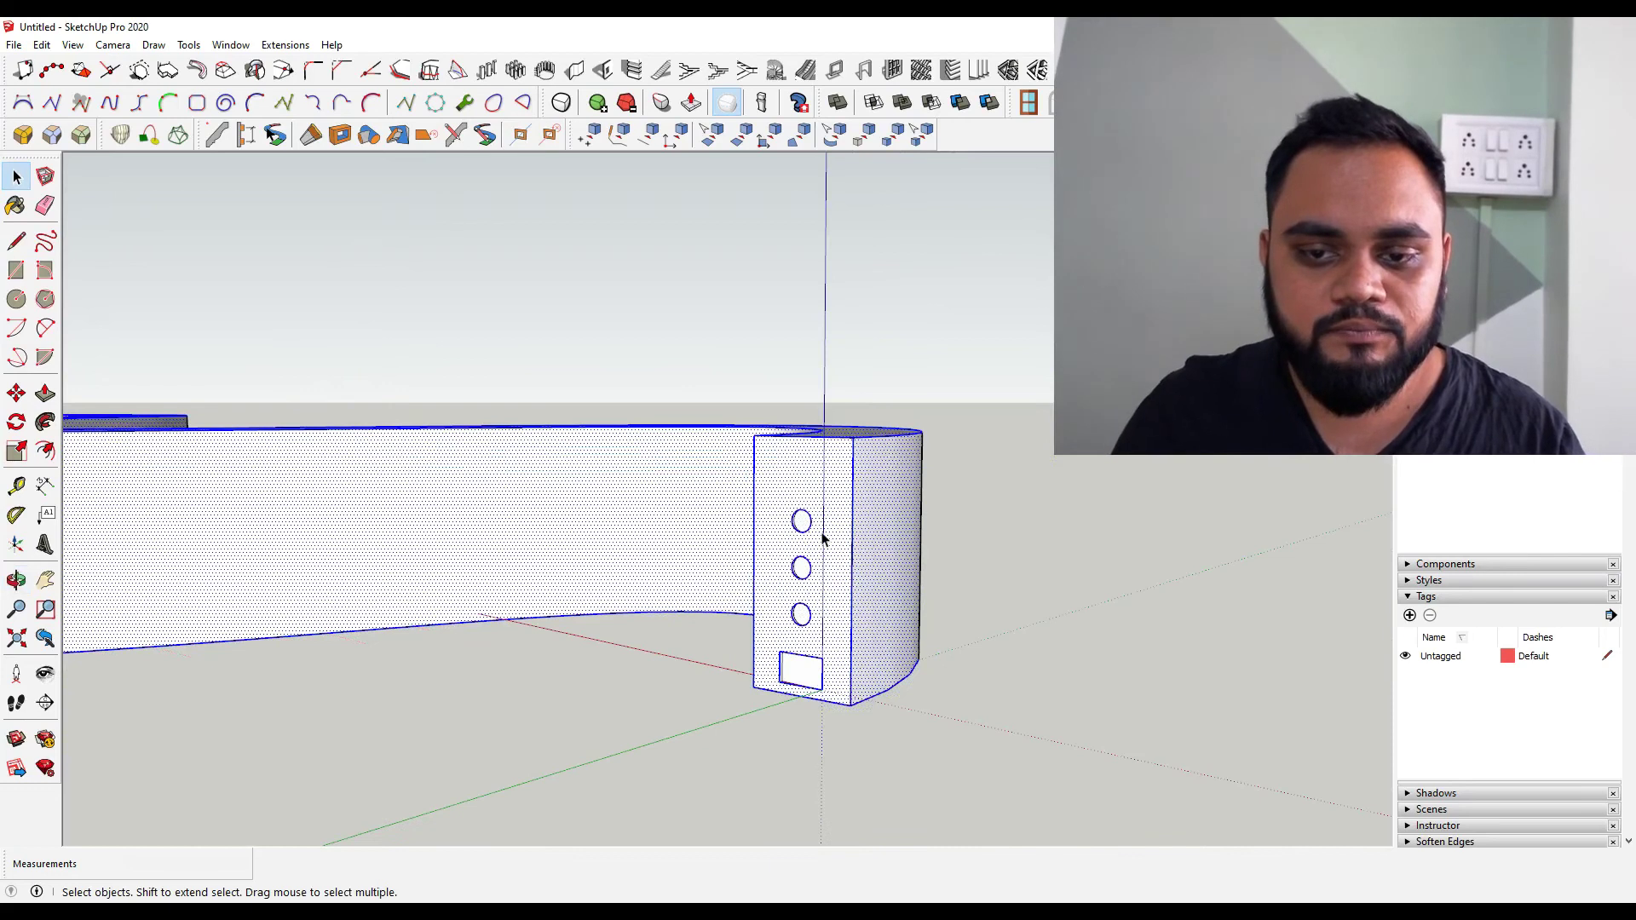
pyautogui.moveTo(869, 501); pyautogui.dragTo(847, 596, button='middle')
pyautogui.moveTo(853, 518); pyautogui.dragTo(609, 754, button='middle')
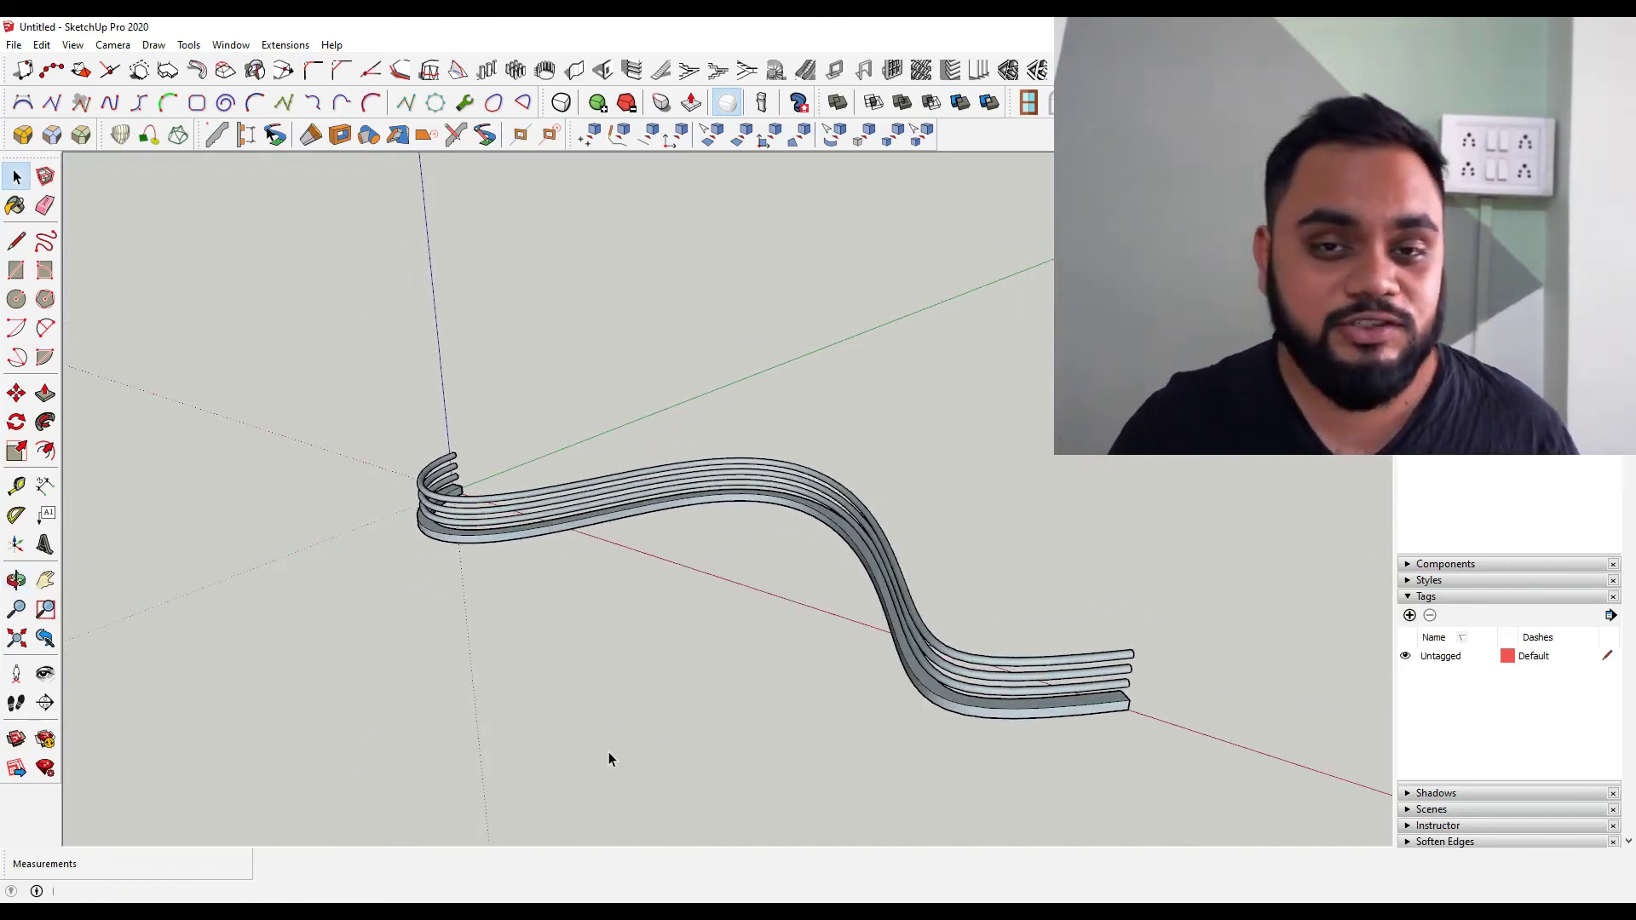